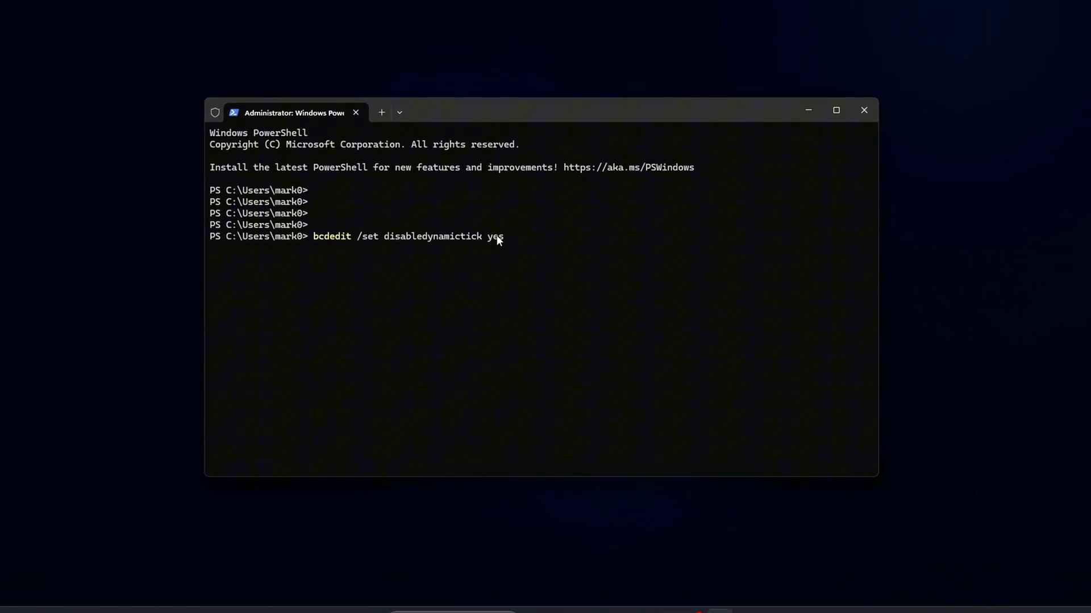
# - Run bcdedit /set disabledynamictick yes and check that it completed successfully
pyautogui.press('Return')
pyautogui.moveTo(422, 250); pyautogui.dragTo(137, 246)
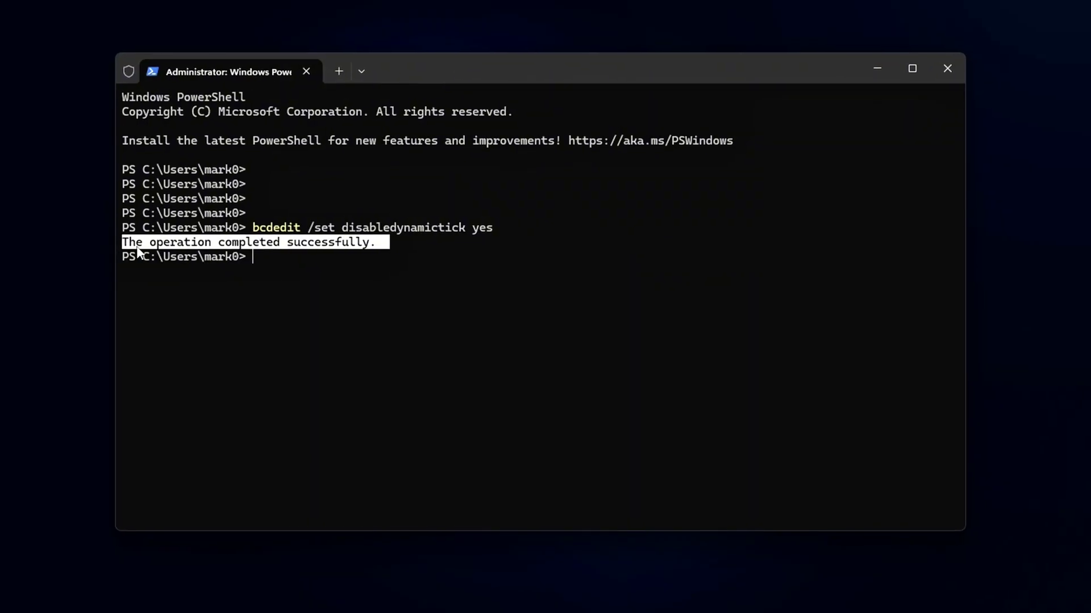
pyautogui.press('Return')
pyautogui.press('Return')
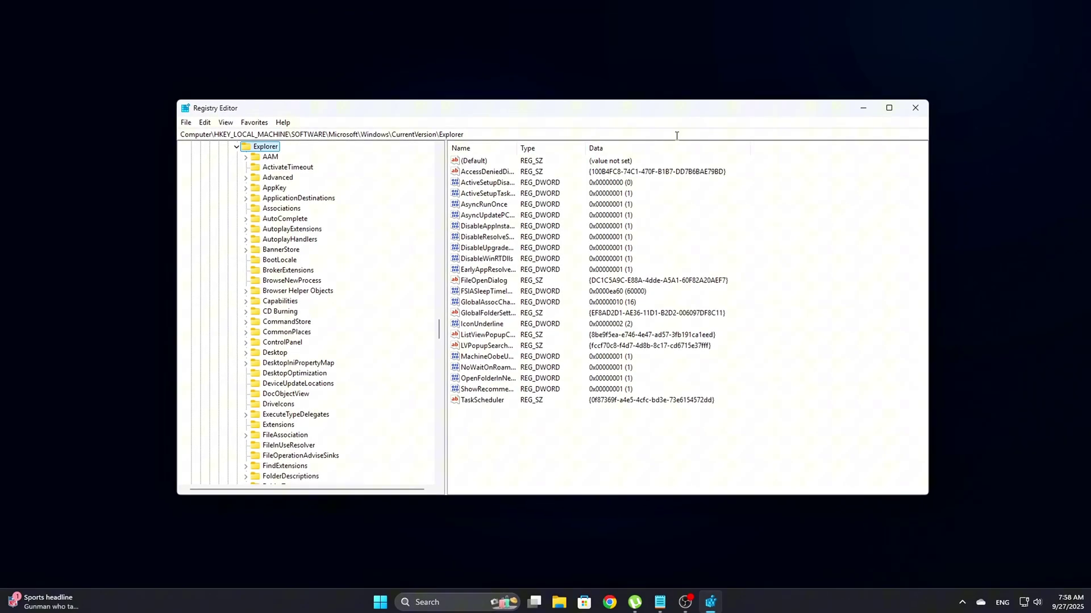
# - Go to HKLM\...\Session Manager\kernel and delete the existing GlobalTimerResolutionRequests value
pyautogui.click(676, 136)
pyautogui.write('HKEY_LOCAL_MACHINE\\SYSTEM\\CurrentControlSet\\Control\\Session Manager\\Kernel')
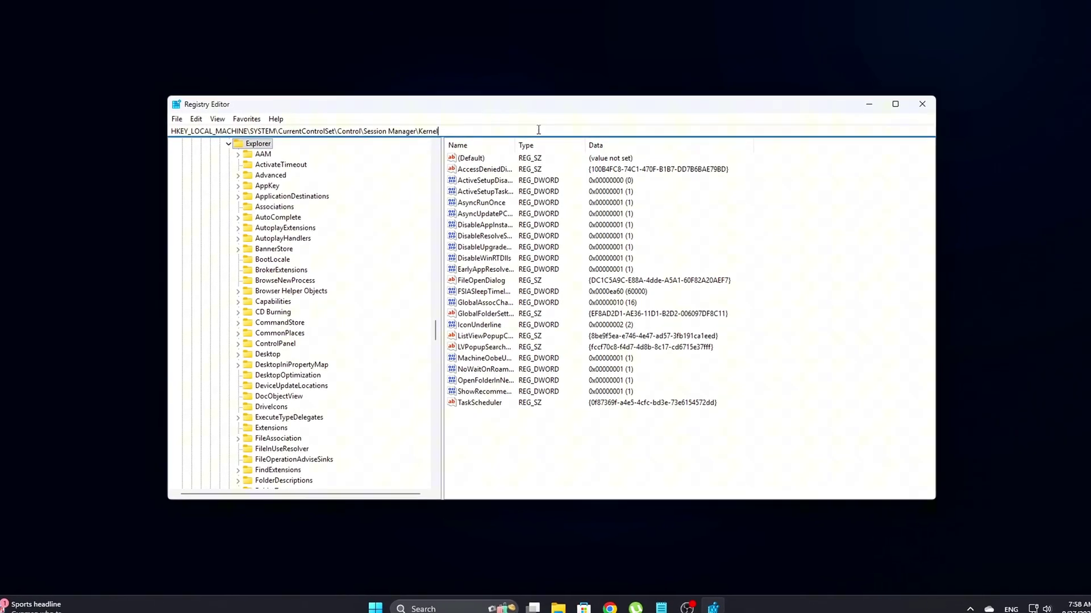
pyautogui.press('Return')
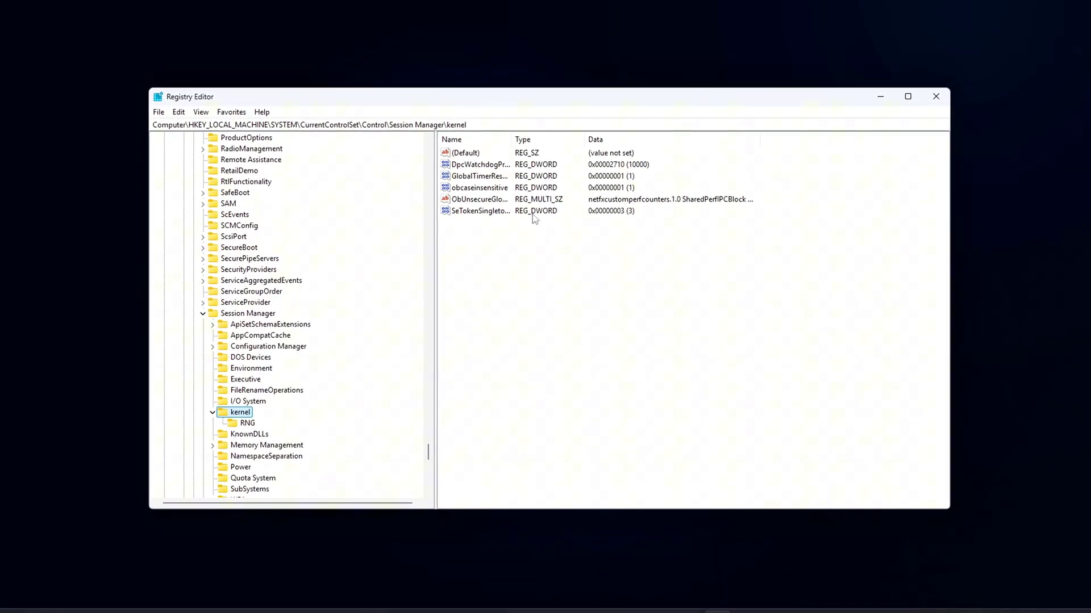
pyautogui.click(478, 176)
pyautogui.press('Delete')
pyautogui.press('Return')
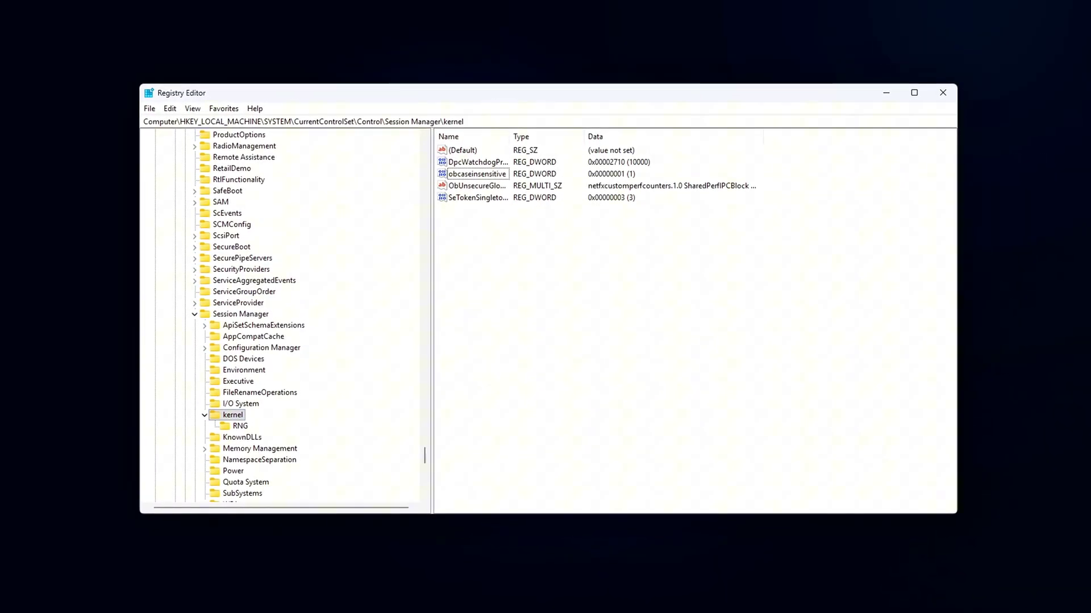
# - Create a new DWORD (32-bit) value named GlobalTimerResolutionRequests
pyautogui.rightClick(601, 284)
pyautogui.moveTo(647, 294)
pyautogui.click(734, 338)
pyautogui.write('GlobalTimerResolutionRequests')
pyautogui.press('Return')
# - Set GlobalTimerResolutionRequests value data to 1 and save it
pyautogui.doubleClick(471, 206)
pyautogui.moveTo(239, 139); pyautogui.dragTo(562, 290)
pyautogui.write('1')
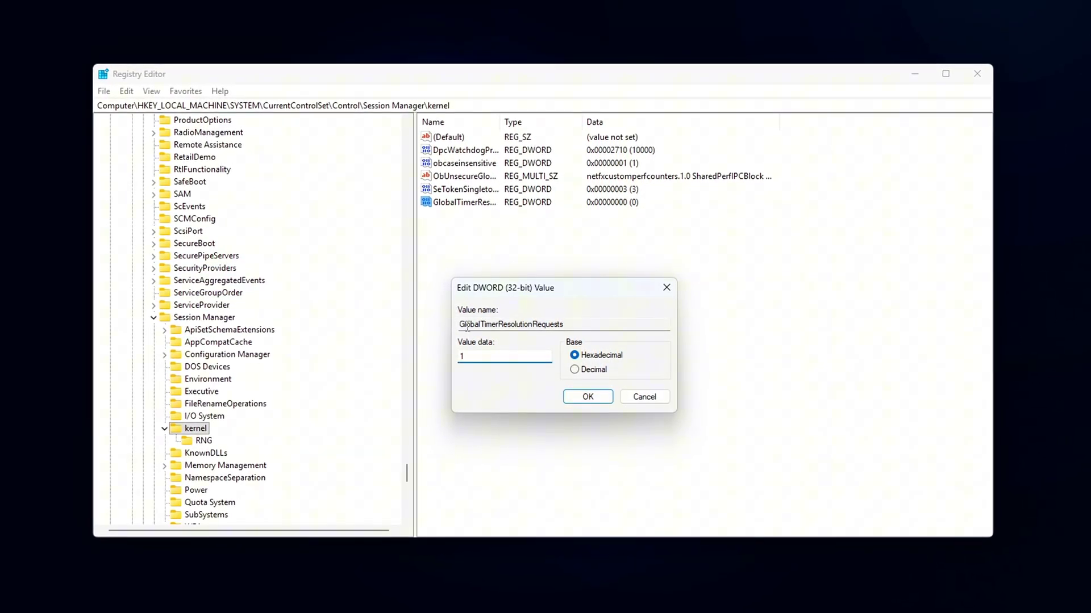
pyautogui.press('BackSpace')
pyautogui.write('0')
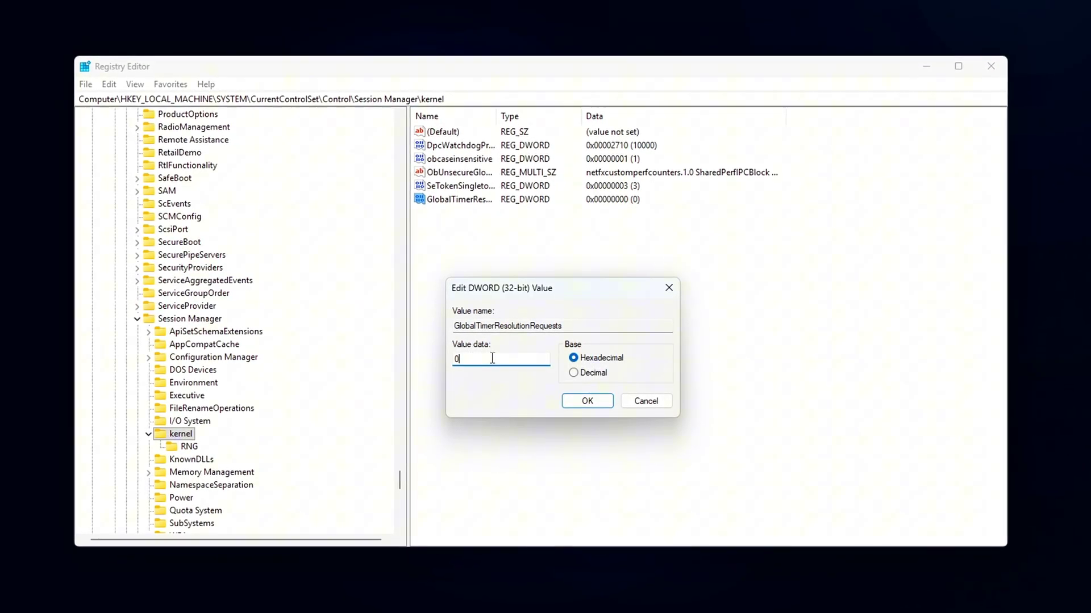
pyautogui.press('BackSpace')
pyautogui.write('1')
pyautogui.click(599, 403)
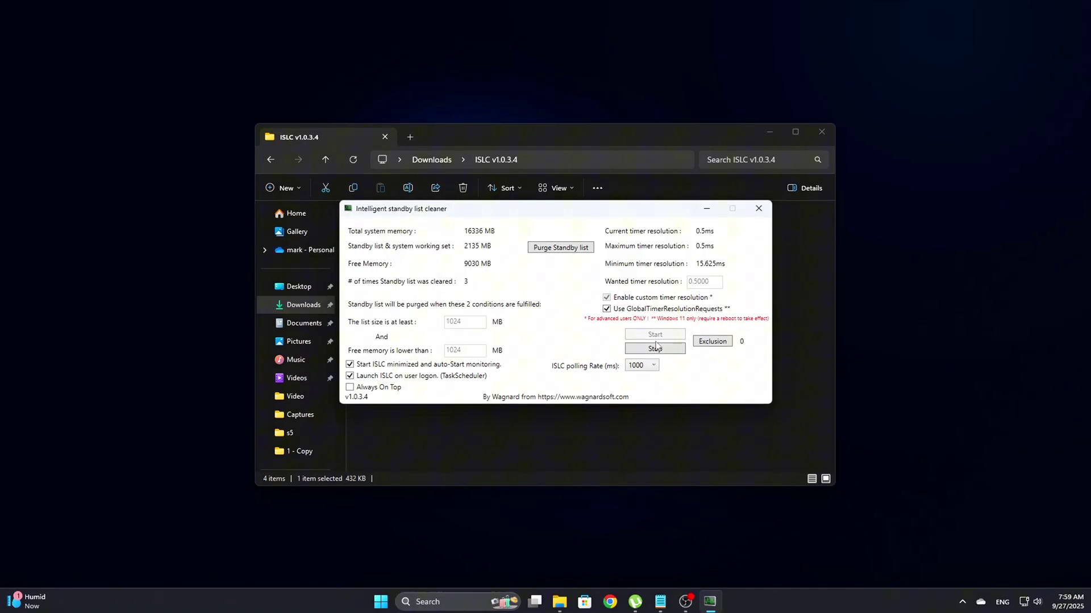
# - Stop ISLC and turn off Start minimized and Launch on logon
pyautogui.click(656, 348)
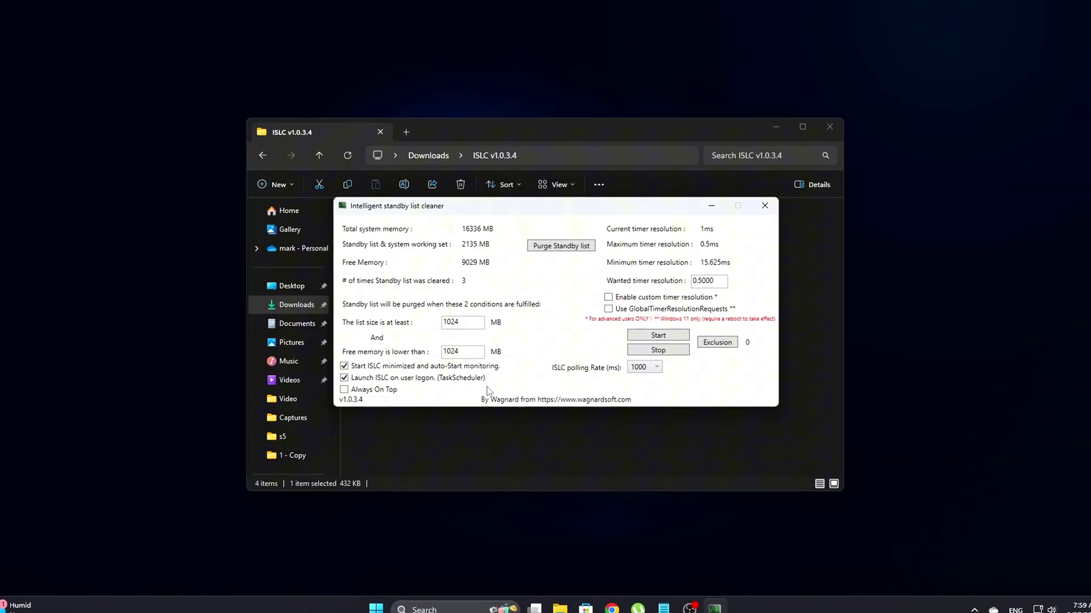
pyautogui.click(344, 378)
pyautogui.click(344, 366)
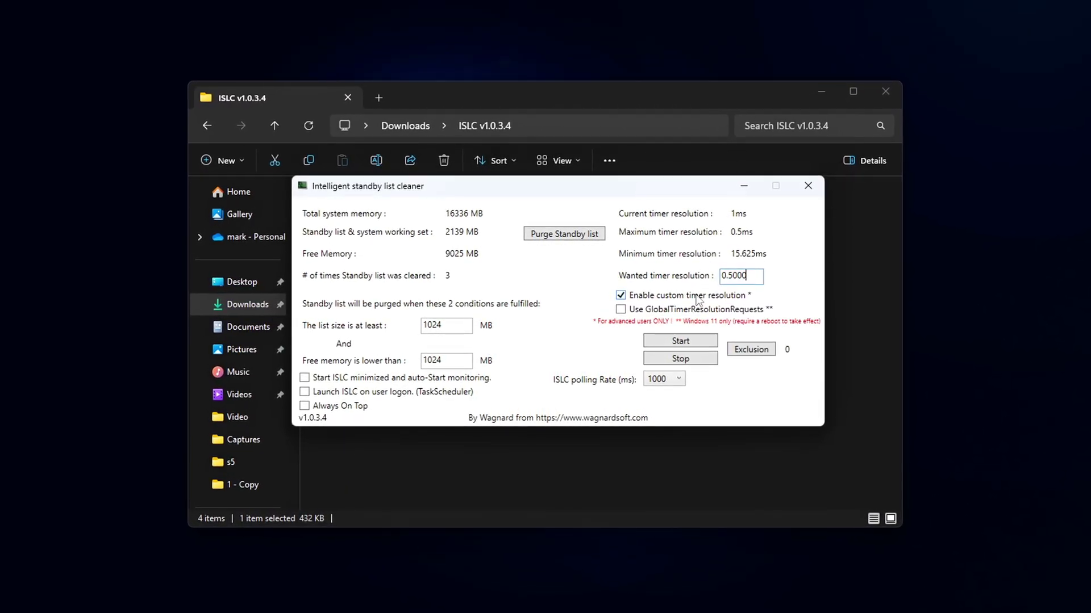
# - Enable Use GlobalTimerResolutionRequests and start ISLC with the 0.5 ms timer resolution
pyautogui.click(680, 312)
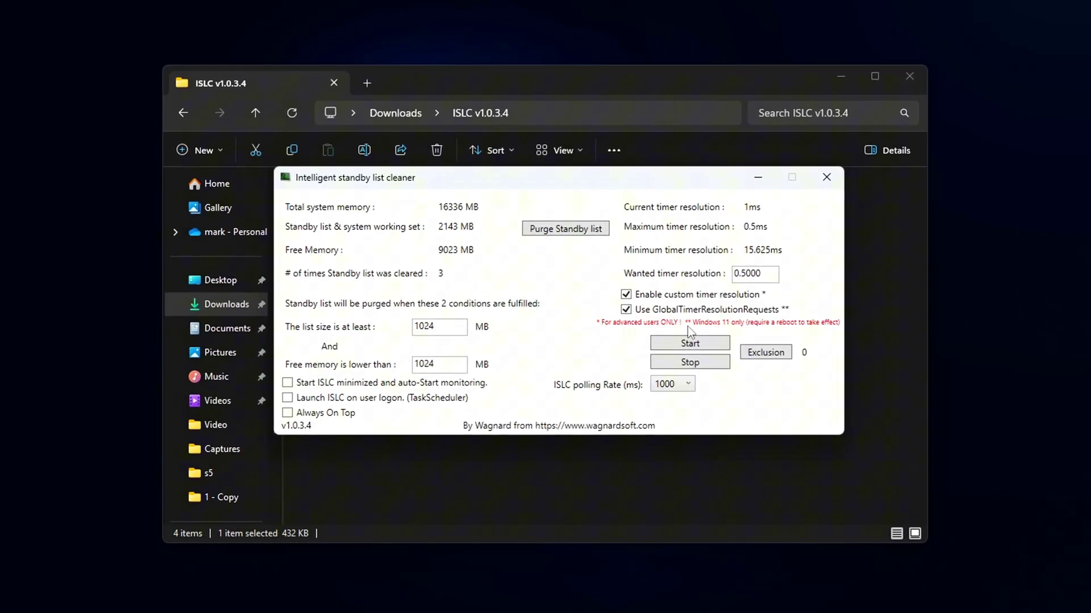
pyautogui.click(687, 343)
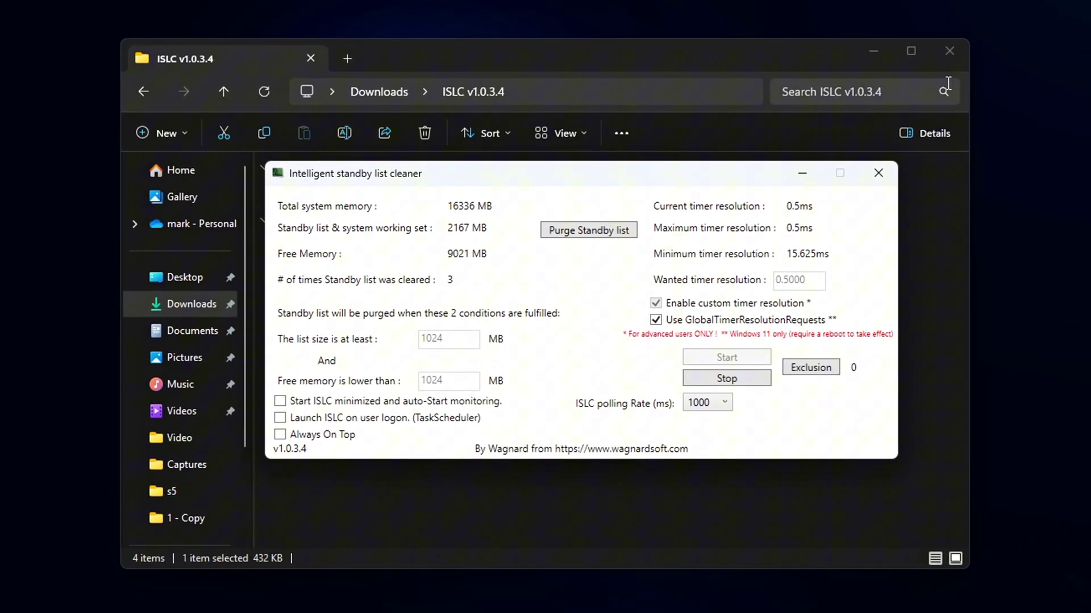
pyautogui.click(945, 53)
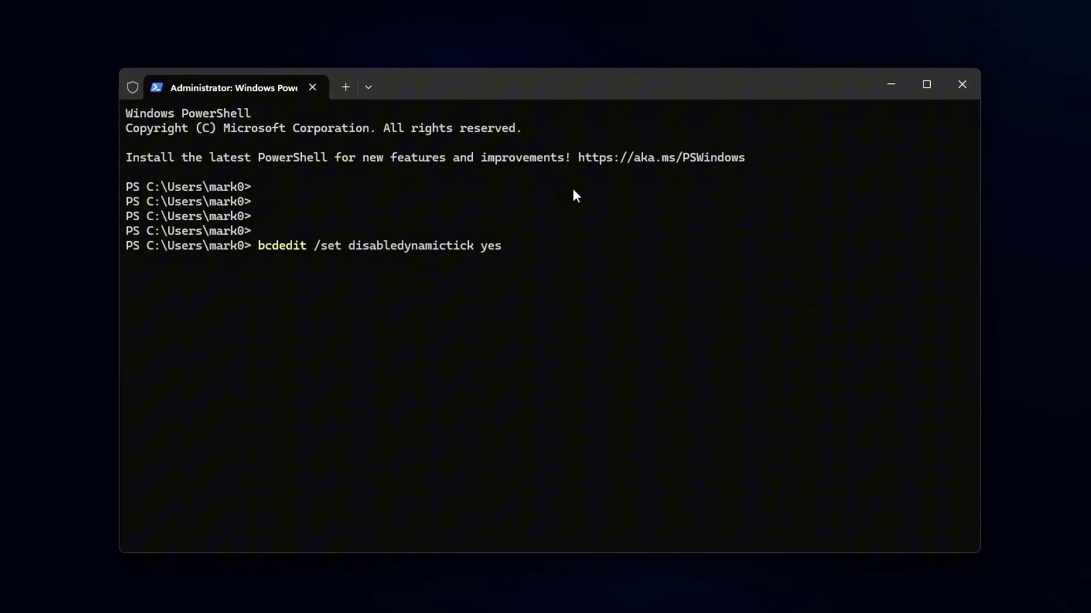
# - Run bcdedit /set disabledynamictick yes, then enter bcdedit /deletevalue disabledynamictick at the prompt
pyautogui.press('Return')
pyautogui.moveTo(401, 260); pyautogui.dragTo(178, 268)
pyautogui.press('Return')
pyautogui.press('Return')
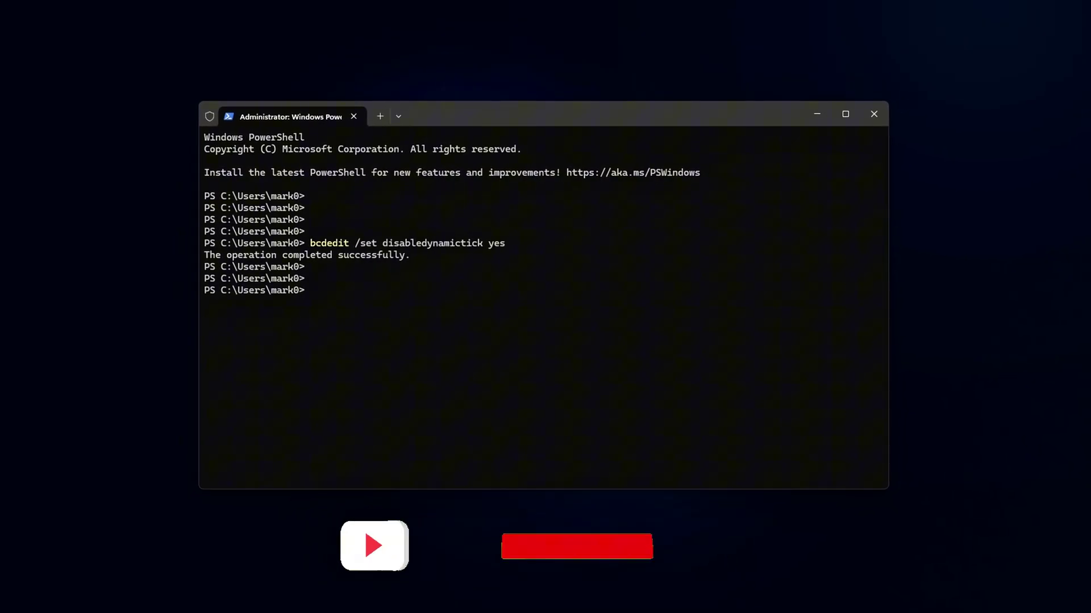
pyautogui.write('bcdedit /deletevalue disabledynamictick')
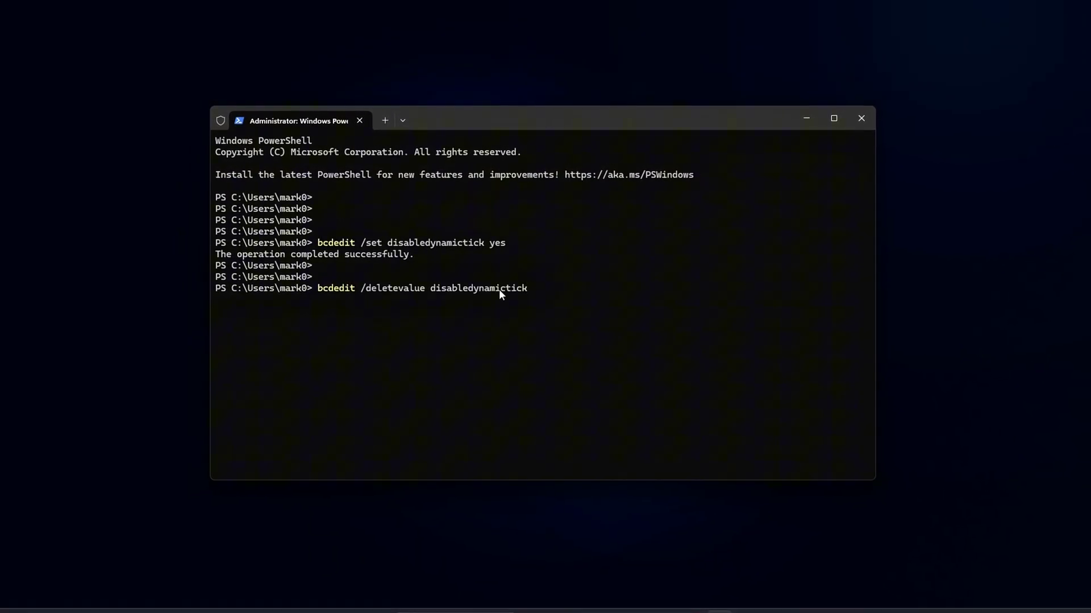
pyautogui.moveTo(367, 287); pyautogui.dragTo(427, 288)
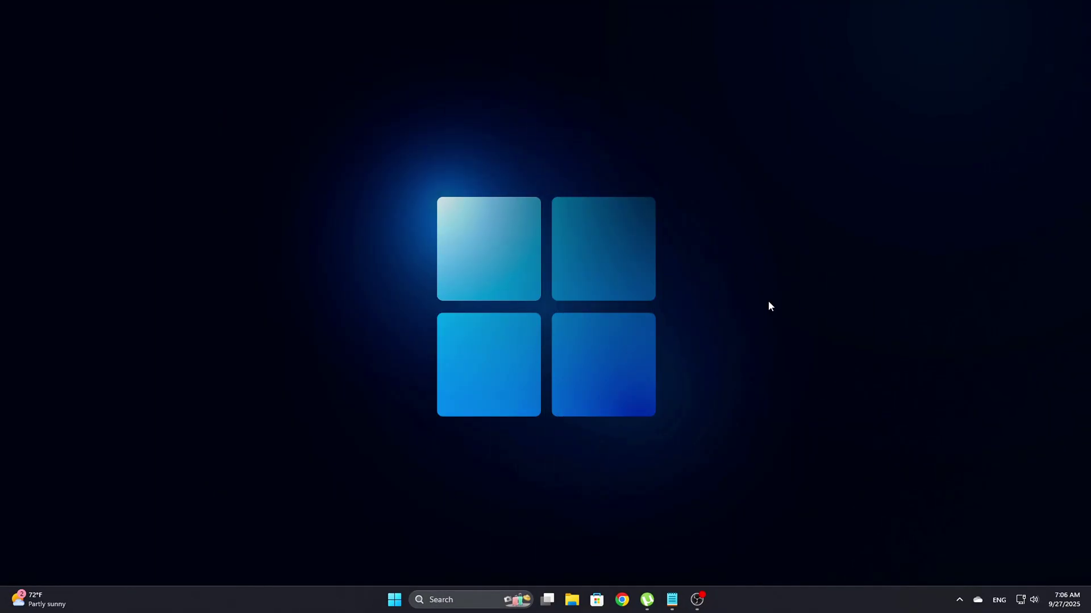
# - Open Terminal (Admin) from the Win+X menu and run bcdedit /set disabledynamictick yes successfully
pyautogui.press('super+x')
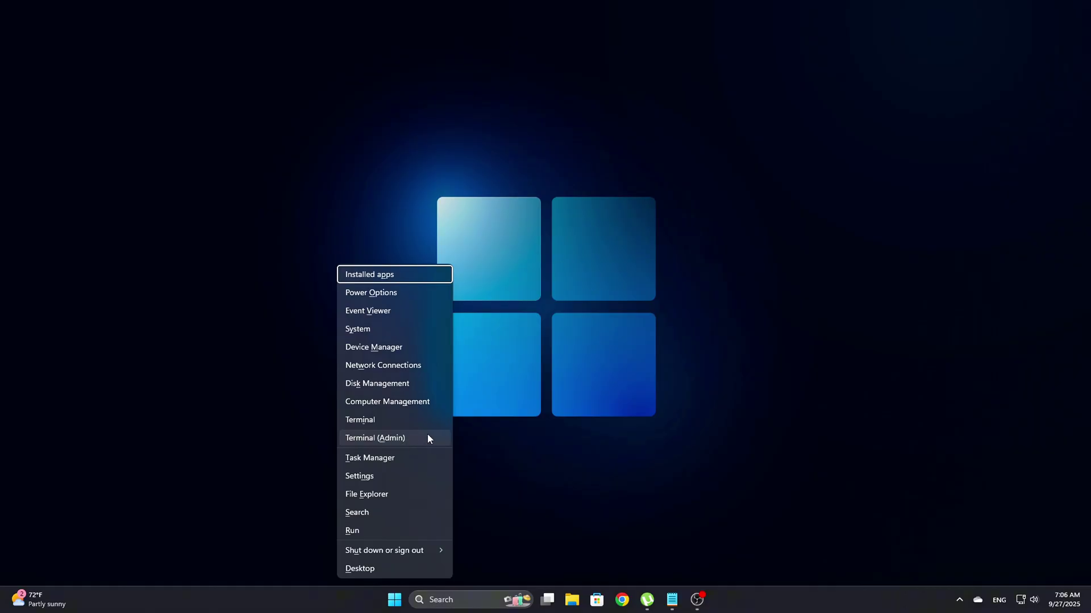
pyautogui.click(393, 437)
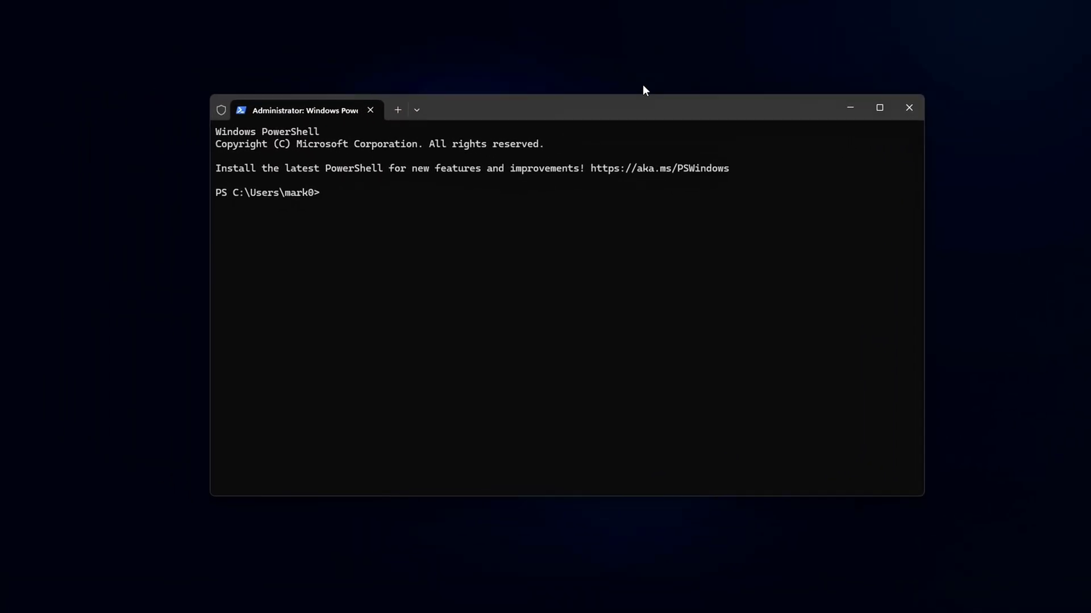
pyautogui.press('Return')
pyautogui.press('Return')
pyautogui.press('Return')
pyautogui.press('Return')
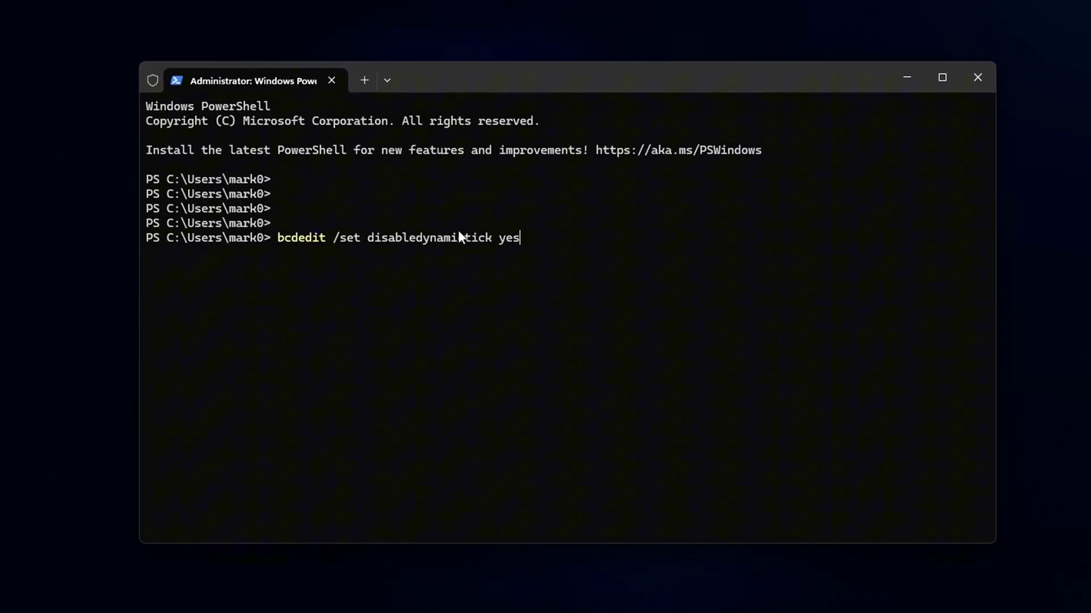
pyautogui.press('Return')
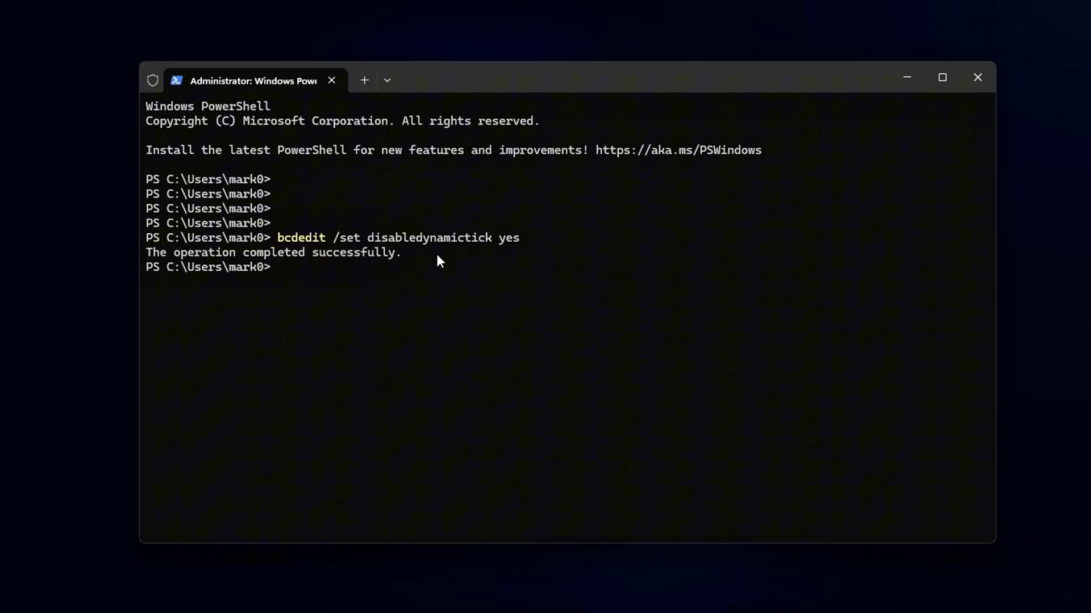
pyautogui.moveTo(371, 254); pyautogui.dragTo(179, 262)
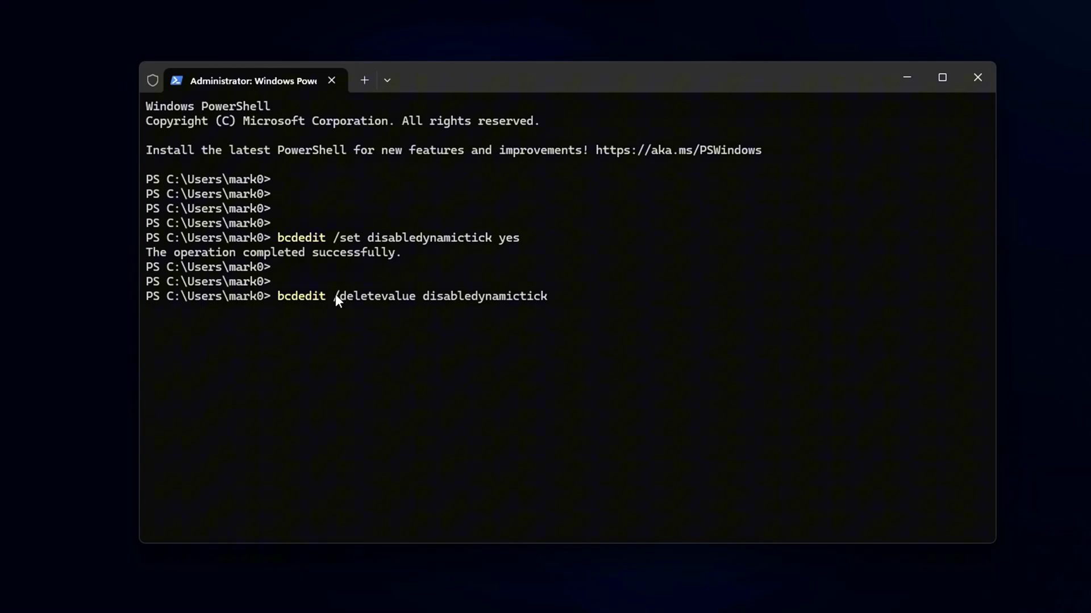
# - Run bcdedit /deletevalue disabledynamictick and confirm it completed successfully
pyautogui.moveTo(334, 295); pyautogui.dragTo(403, 295)
pyautogui.press('Return')
pyautogui.press('Return')
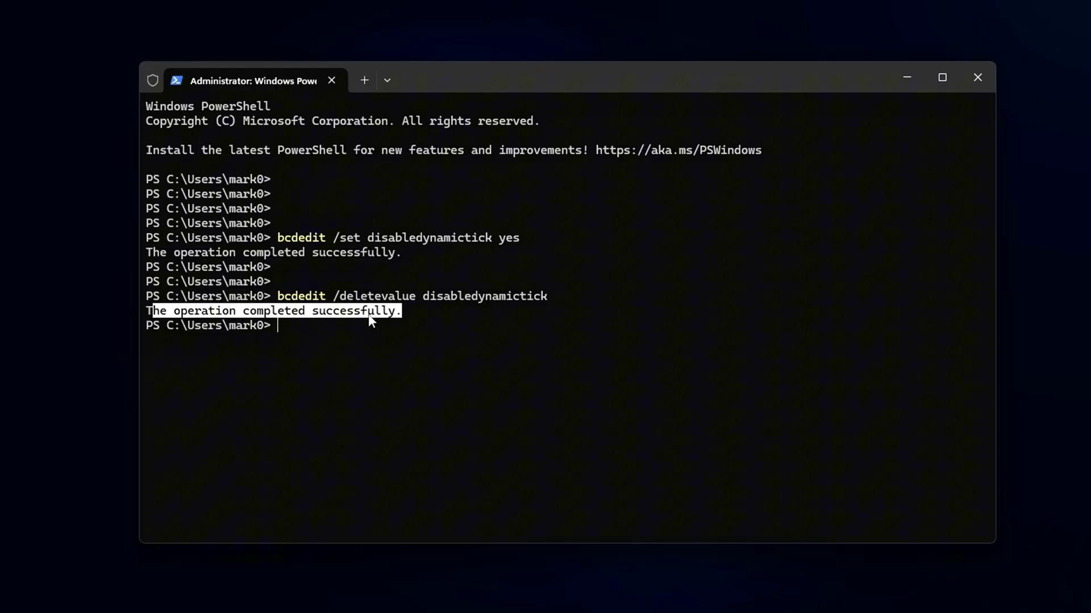
pyautogui.press('Return')
pyautogui.press('Return')
pyautogui.press('Return')
pyautogui.press('Return')
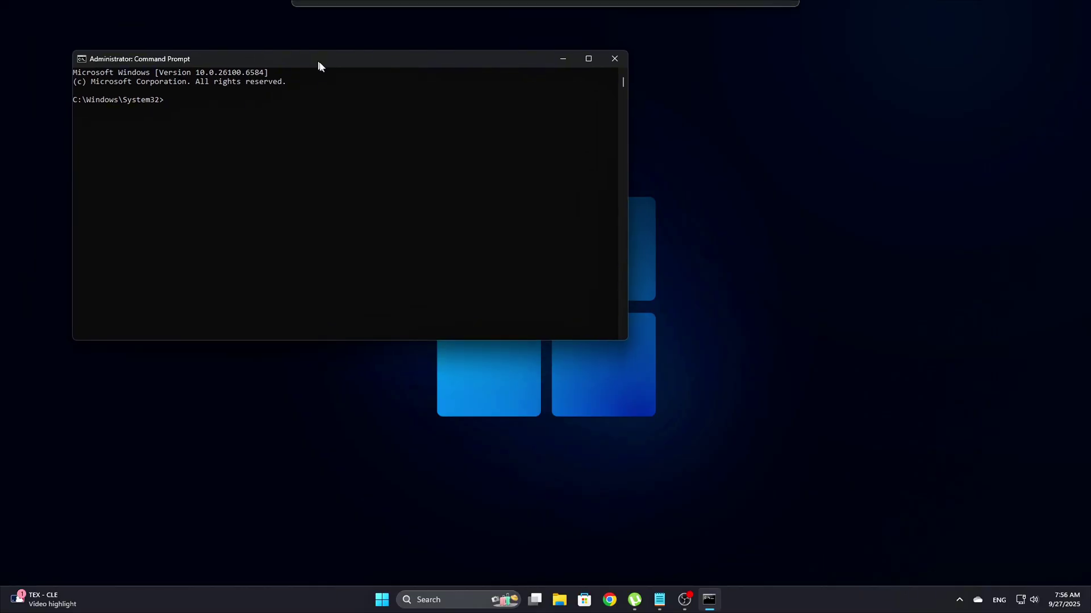
# - Run bcdedit /deletevalue useplatformclock in the admin Command Prompt and confirm its success
pyautogui.moveTo(317, 66); pyautogui.dragTo(507, 164)
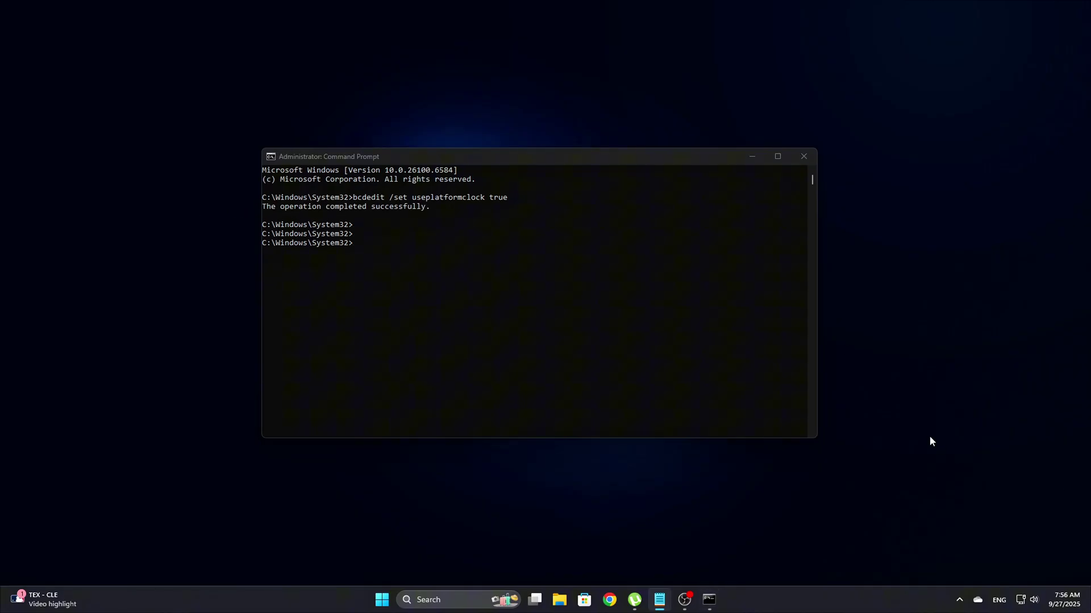
pyautogui.rightClick(380, 271)
pyautogui.press('Return')
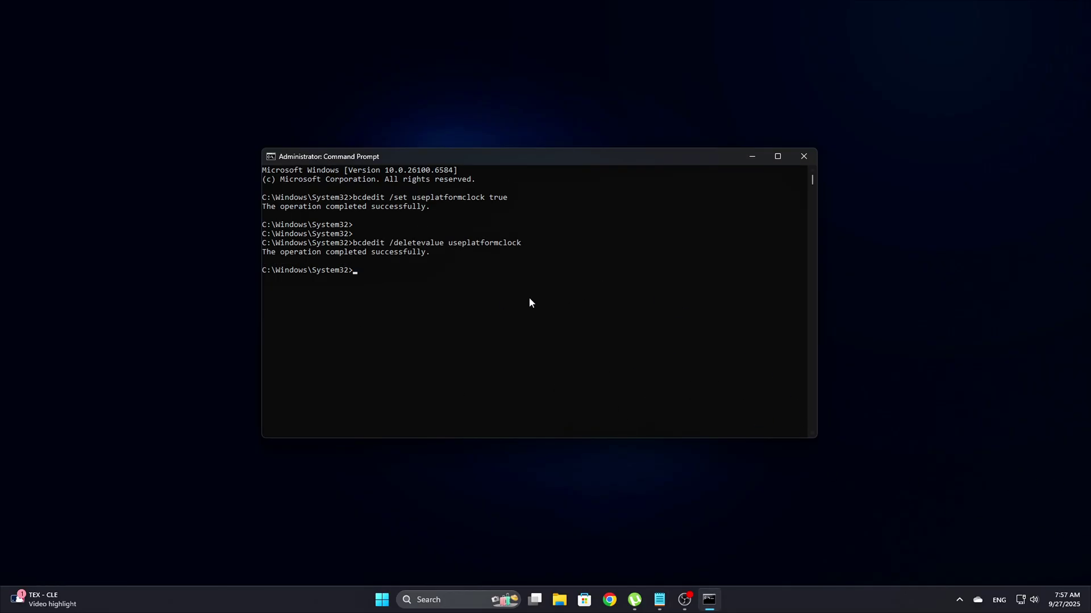
pyautogui.moveTo(435, 251); pyautogui.dragTo(278, 262)
pyautogui.press('Return')
pyautogui.press('Return')
pyautogui.press('Return')
pyautogui.press('Return')
pyautogui.press('Return')
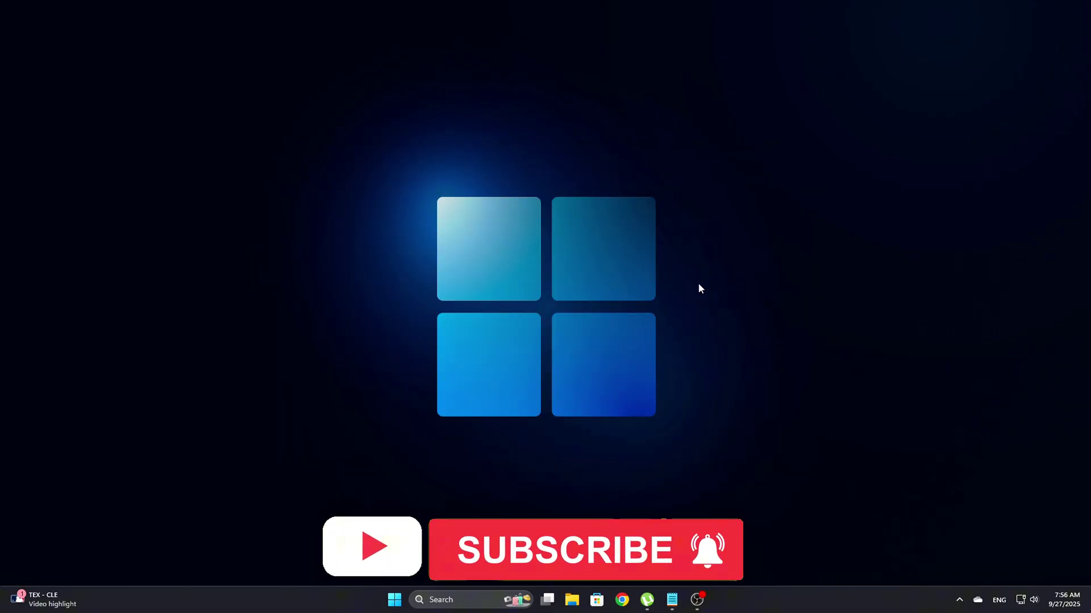
# - Launch Command Prompt as administrator from a cmd search and run bcdedit /set useplatformclock true
pyautogui.press('super')
pyautogui.write('cmd')
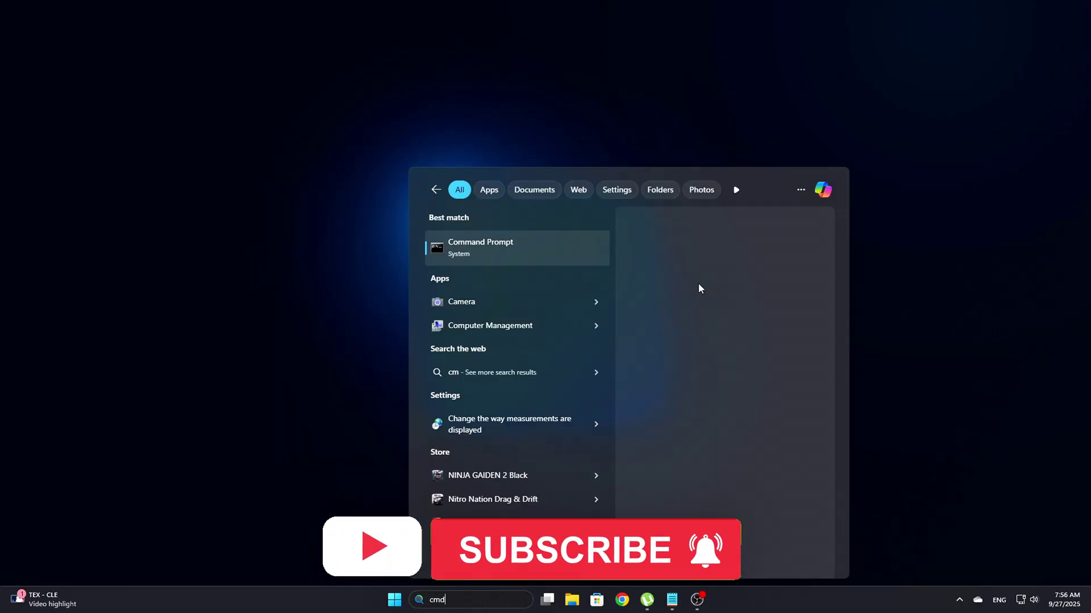
pyautogui.click(747, 347)
pyautogui.moveTo(284, 43); pyautogui.dragTo(504, 144)
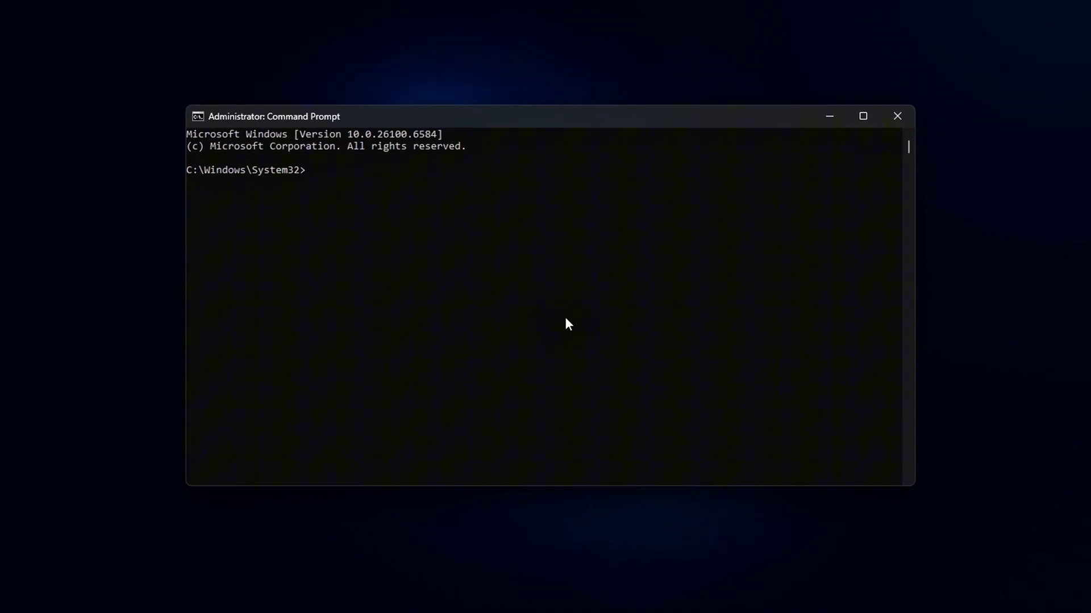
pyautogui.hotkey('ctrl', 'v')
pyautogui.press('Return')
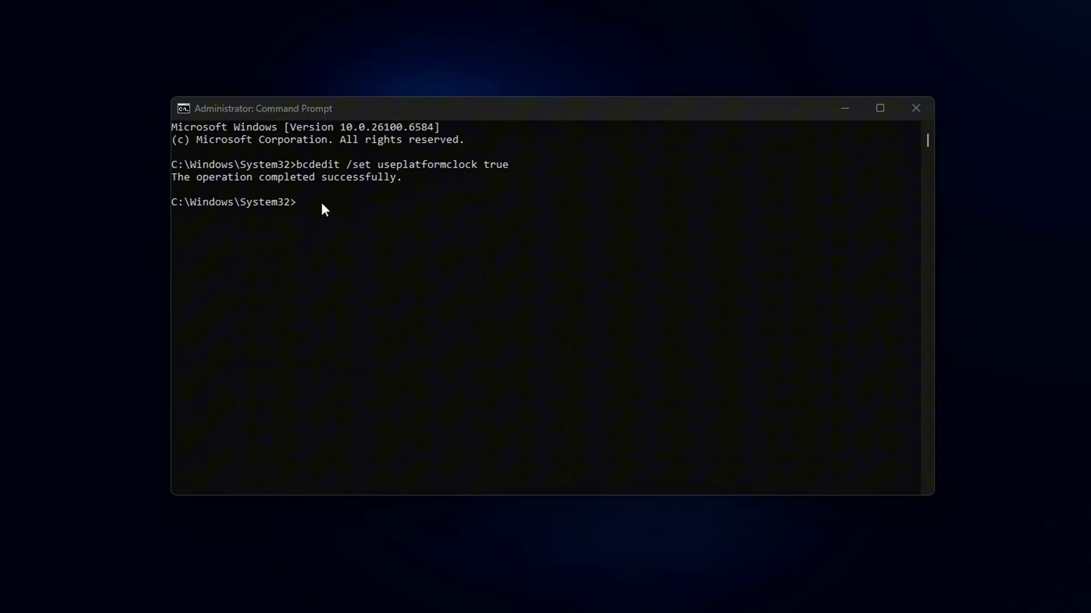
pyautogui.click(467, 177)
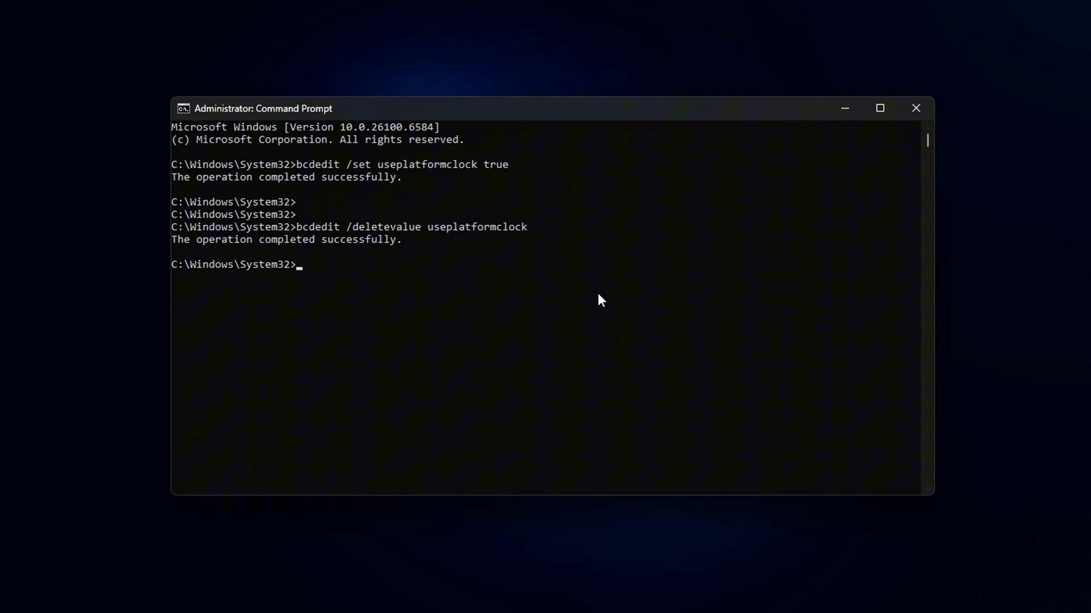
# - Run bcdedit /set useplatformclock false
pyautogui.moveTo(435, 244); pyautogui.dragTo(318, 244)
pyautogui.click(448, 323)
pyautogui.press('Return')
pyautogui.press('Return')
pyautogui.press('Return')
pyautogui.press('Return')
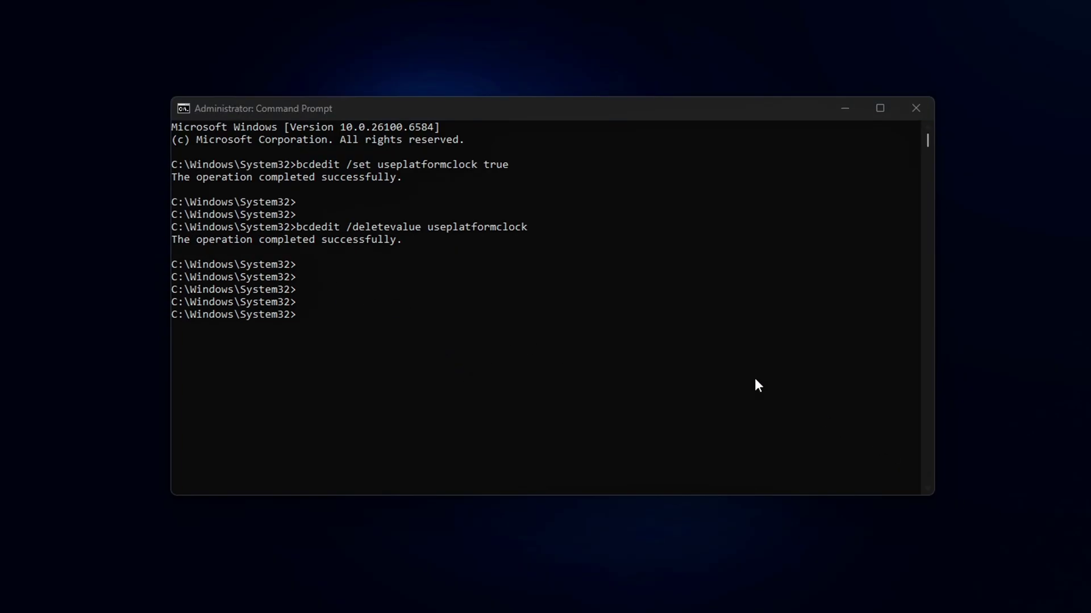
pyautogui.hotkey('ctrl', 'v')
pyautogui.press('Return')
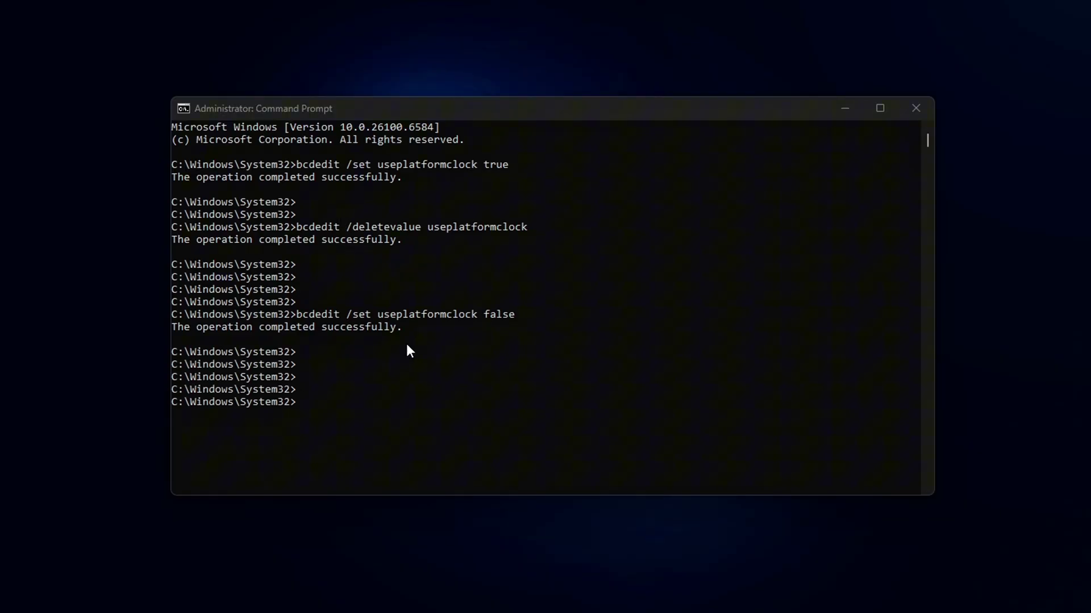
# - Run bcdedit /deletevalue useplatformclock and check both results succeeded
pyautogui.hotkey('ctrl', 'v')
pyautogui.press('Return')
pyautogui.moveTo(421, 415); pyautogui.dragTo(191, 415)
pyautogui.hotkey('ctrl', 'c')
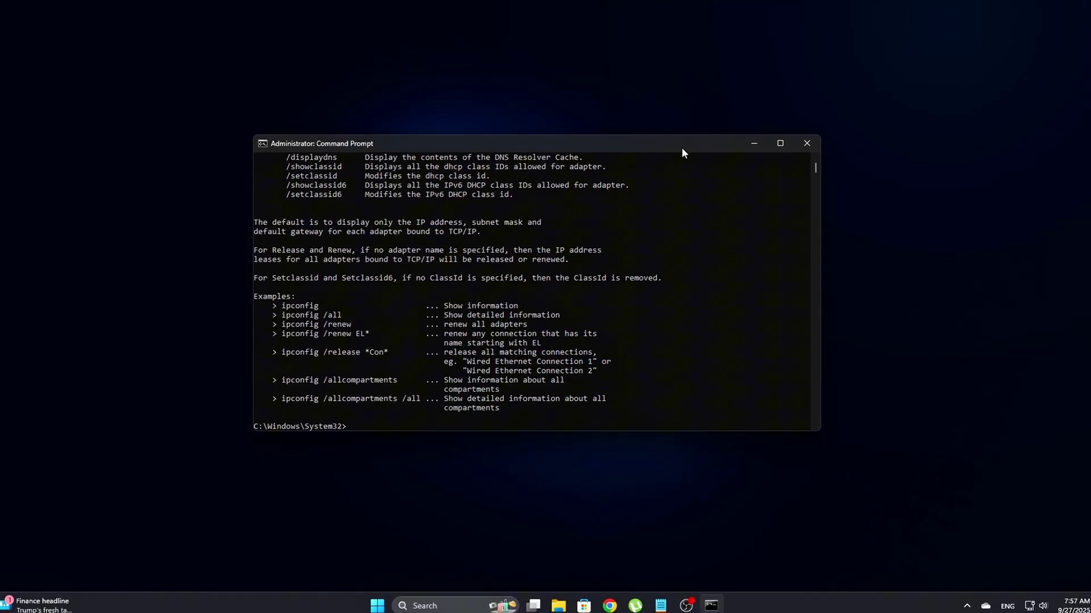
# - Run bcdedit /set tscsyncpolicy Enhanced and check its success message
pyautogui.moveTo(681, 147)
pyautogui.mouseDown()
pyautogui.moveTo(666, 114)
pyautogui.moveTo(648, 126)
pyautogui.moveTo(661, 208)
pyautogui.moveTo(682, 203)
pyautogui.moveTo(694, 152)
pyautogui.mouseUp()
pyautogui.press('Return')
pyautogui.press('Return')
pyautogui.press('Return')
pyautogui.press('Return')
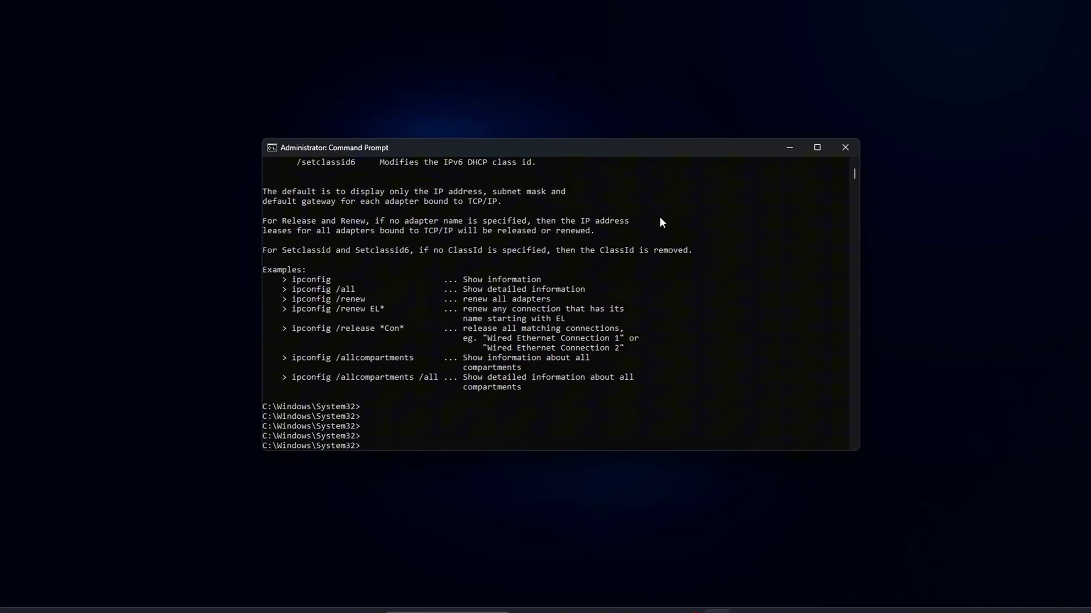
pyautogui.hotkey('ctrl', 'v')
pyautogui.press('Return')
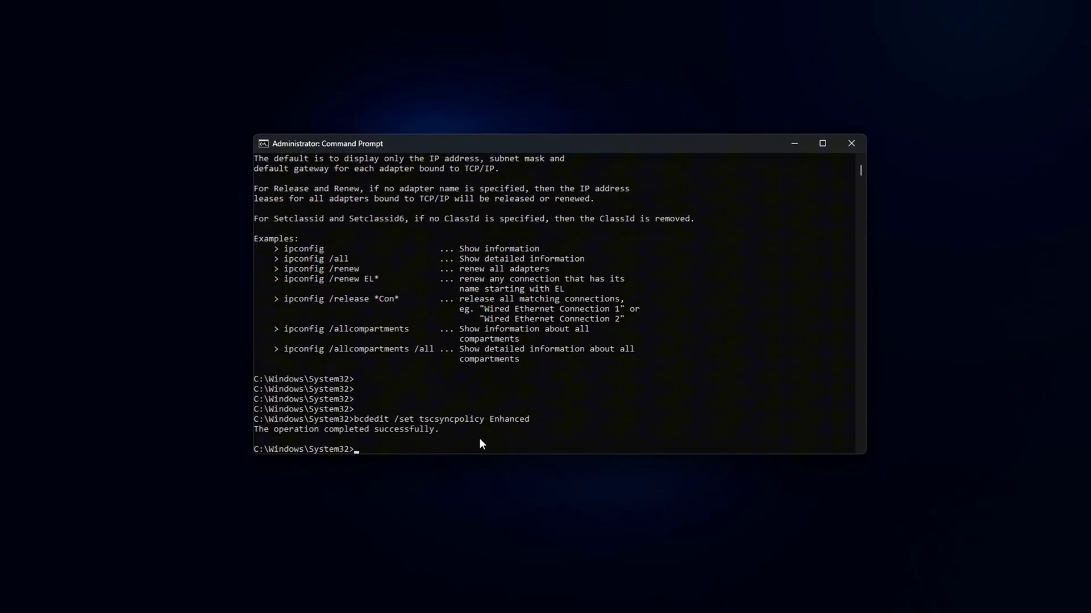
pyautogui.moveTo(441, 432); pyautogui.dragTo(288, 422)
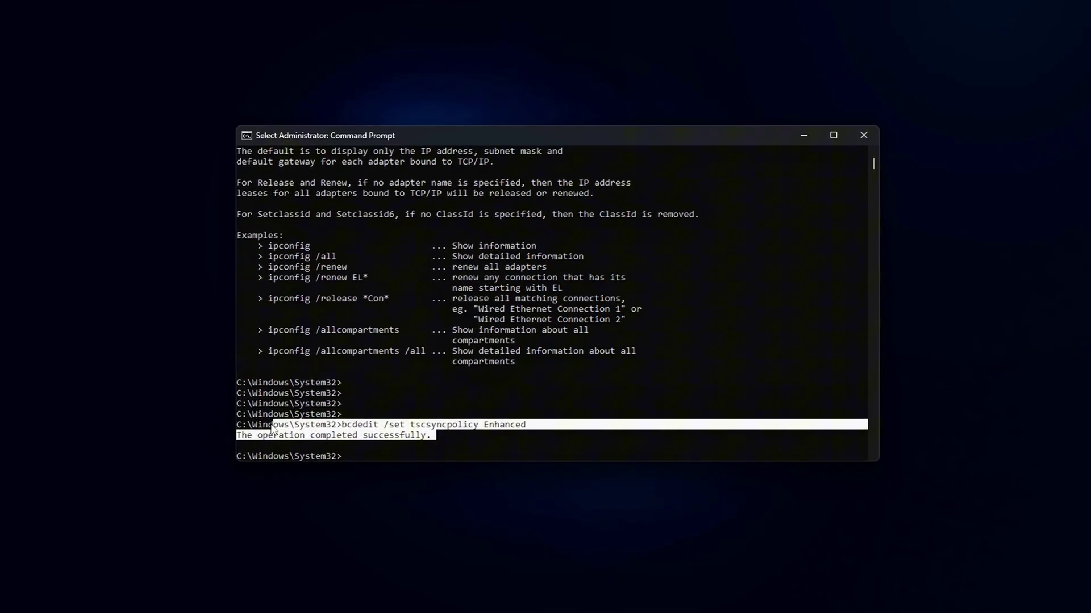
pyautogui.moveTo(272, 429); pyautogui.dragTo(325, 417)
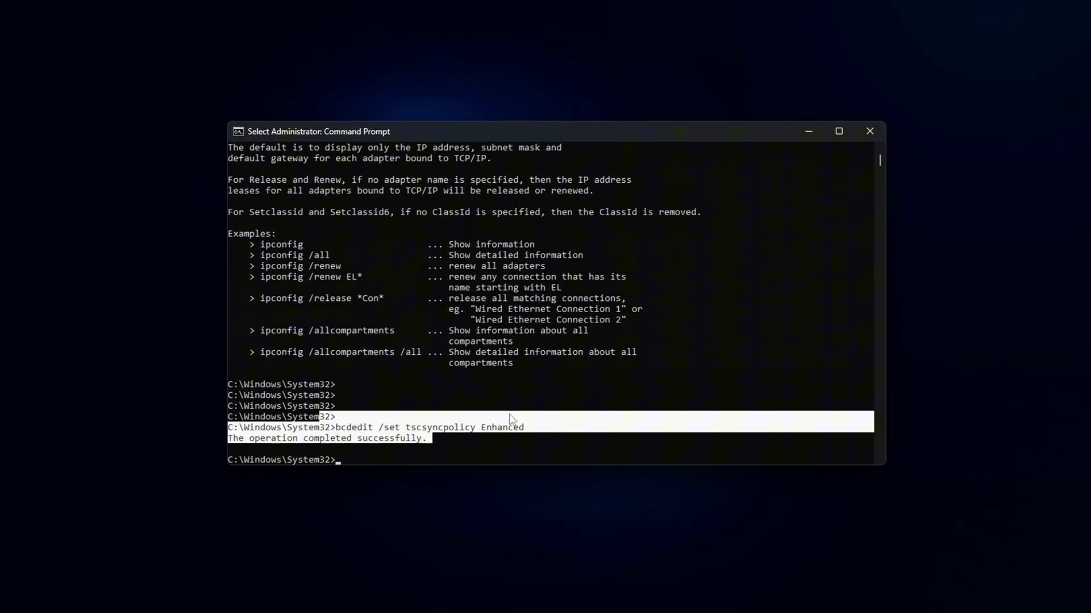
# - Run bcdedit /deletevalue tscsyncpolicy to restore the default
pyautogui.press('Return')
pyautogui.press('Return')
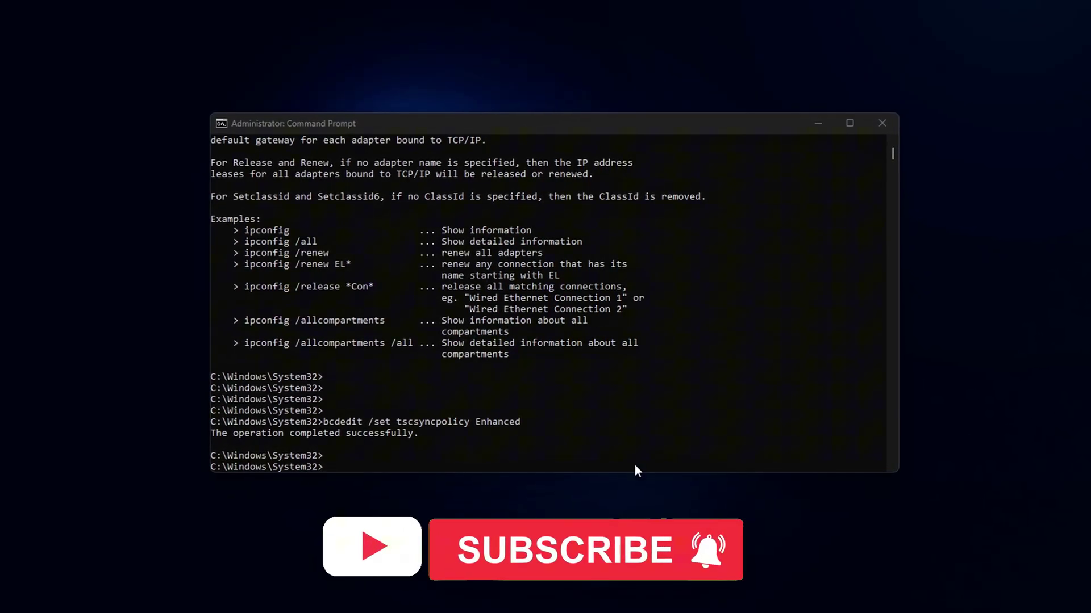
pyautogui.hotkey('ctrl', 'v')
pyautogui.press('Return')
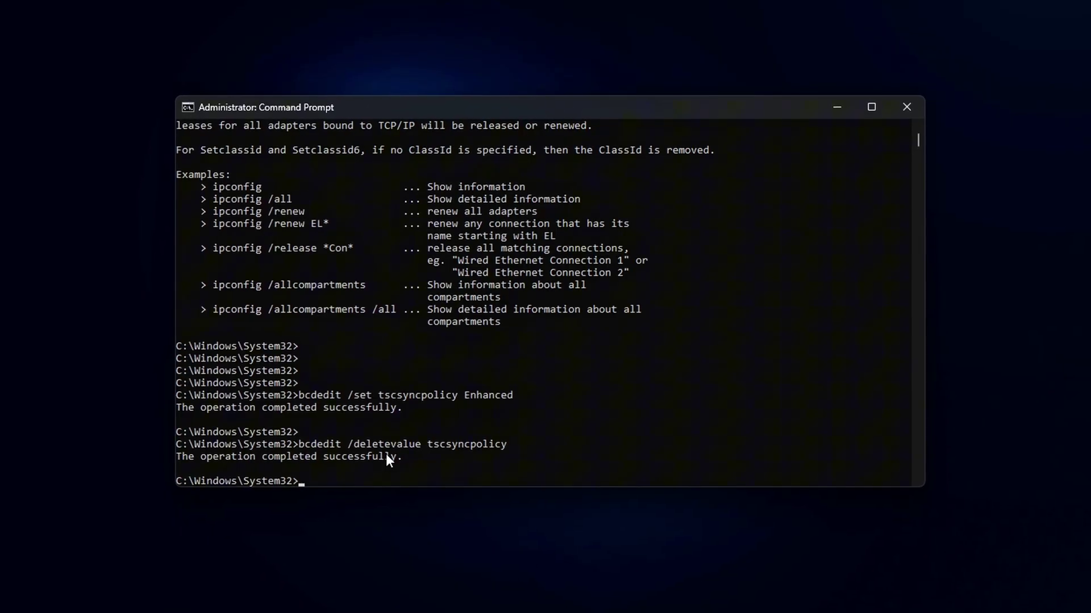
# - Highlight the earlier tscsyncpolicy Enhanced set line and the deletevalue result to explain them
pyautogui.moveTo(510, 444); pyautogui.dragTo(422, 446)
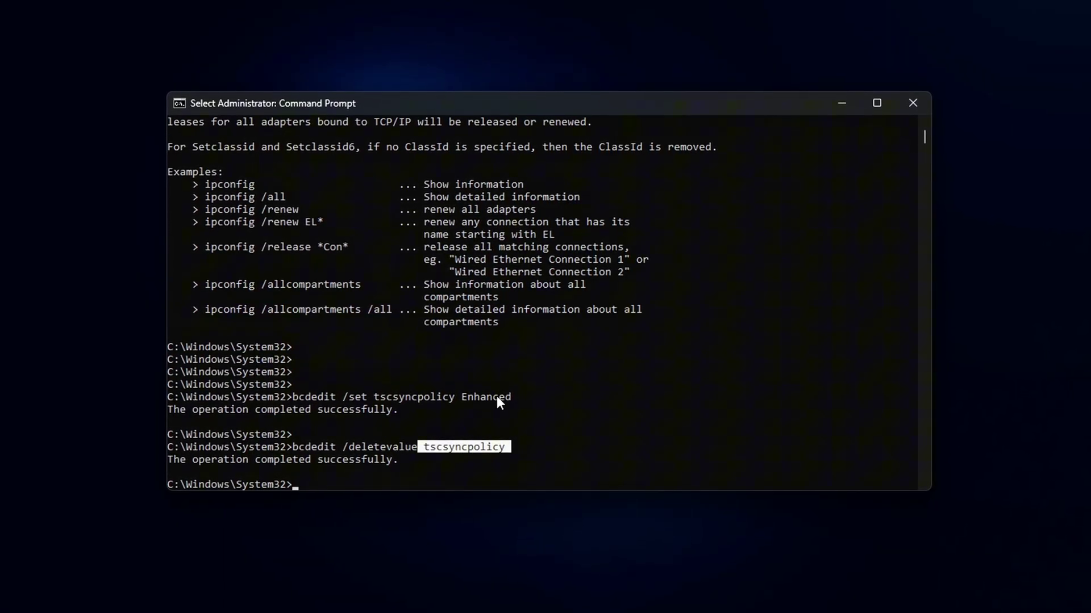
pyautogui.moveTo(517, 398); pyautogui.dragTo(431, 402)
pyautogui.moveTo(509, 449); pyautogui.dragTo(397, 460)
pyautogui.moveTo(521, 397); pyautogui.dragTo(416, 399)
pyautogui.moveTo(500, 451); pyautogui.dragTo(432, 451)
pyautogui.moveTo(519, 399); pyautogui.dragTo(420, 411)
pyautogui.press('Return')
pyautogui.press('Return')
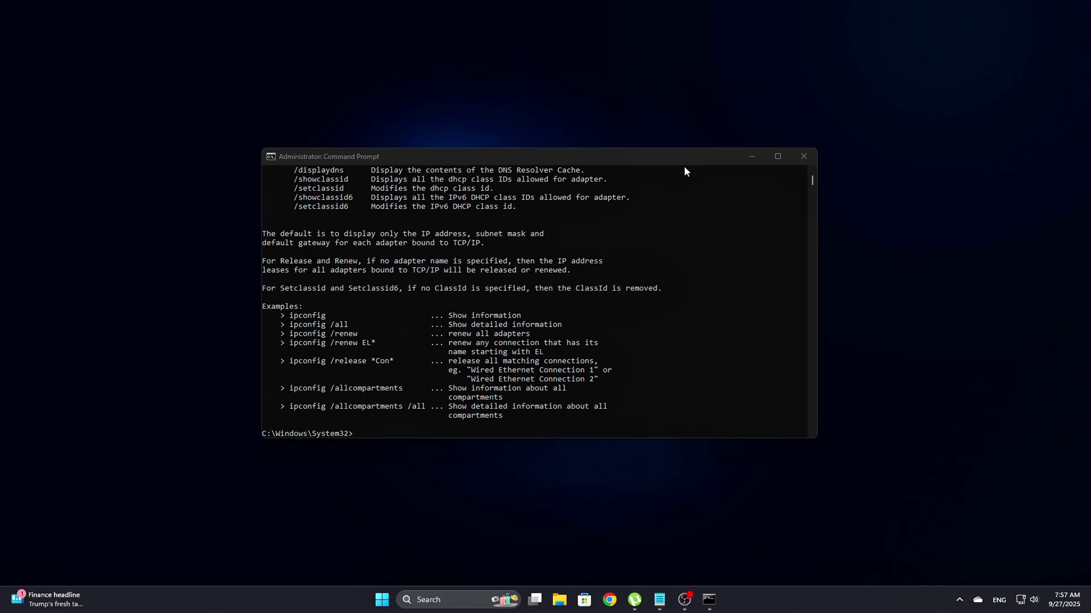
# - Run bcdedit /set tscsyncpolicy Enhanced and highlight its success message
pyautogui.moveTo(684, 166)
pyautogui.mouseDown()
pyautogui.moveTo(666, 117)
pyautogui.moveTo(646, 131)
pyautogui.moveTo(664, 216)
pyautogui.moveTo(679, 206)
pyautogui.moveTo(689, 162)
pyautogui.mouseUp()
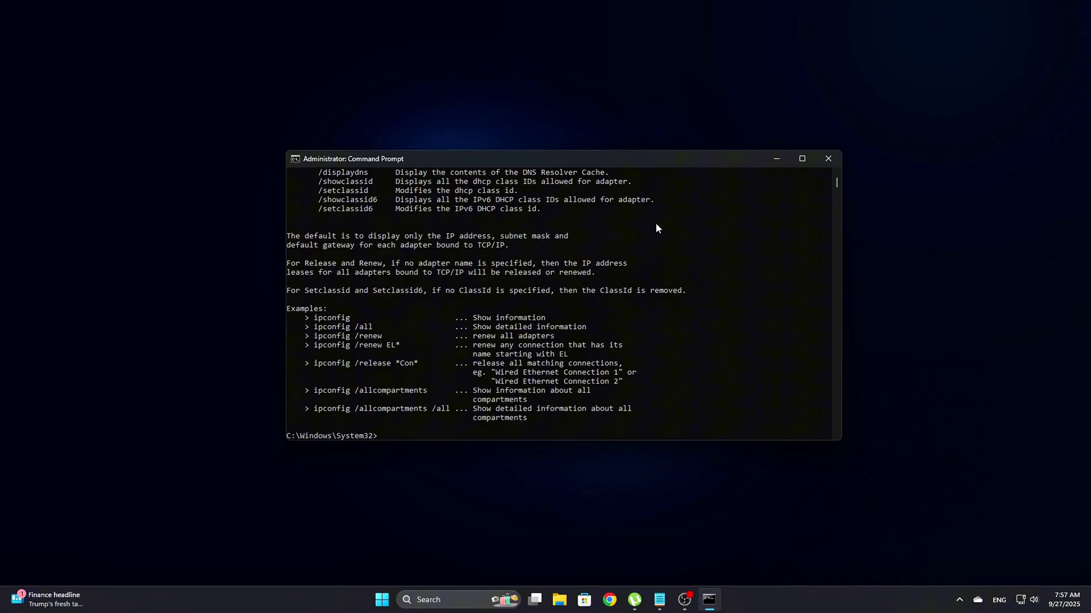
pyautogui.press('Return')
pyautogui.press('Return')
pyautogui.press('Return')
pyautogui.press('Return')
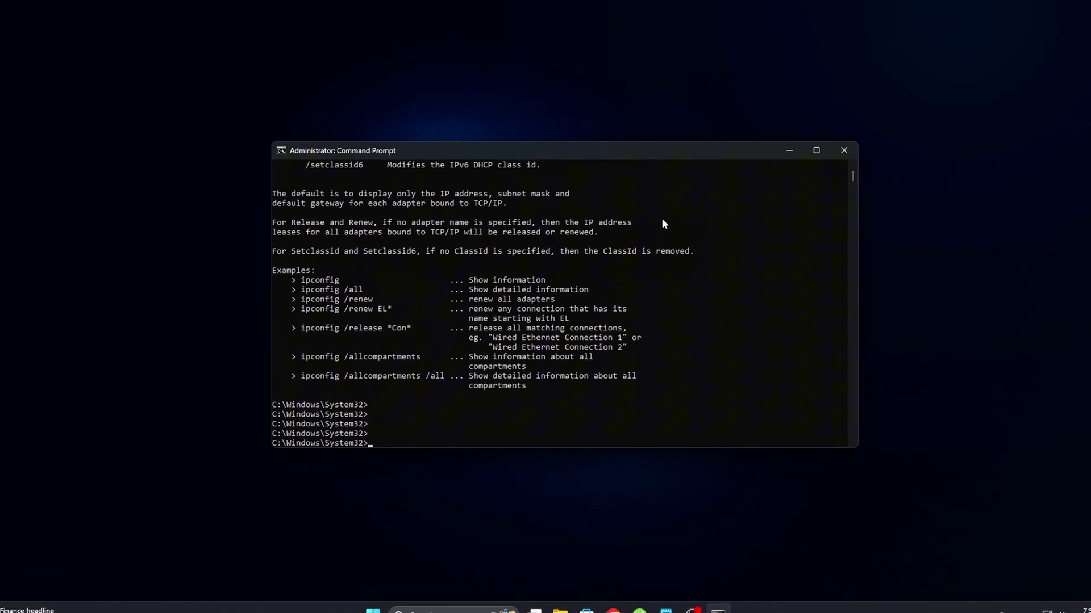
pyautogui.write('bcdedit /set tscsyncpolicy Enhanced')
pyautogui.press('Return')
pyautogui.moveTo(439, 463); pyautogui.dragTo(303, 430)
pyautogui.hotkey('ctrl', 'c')
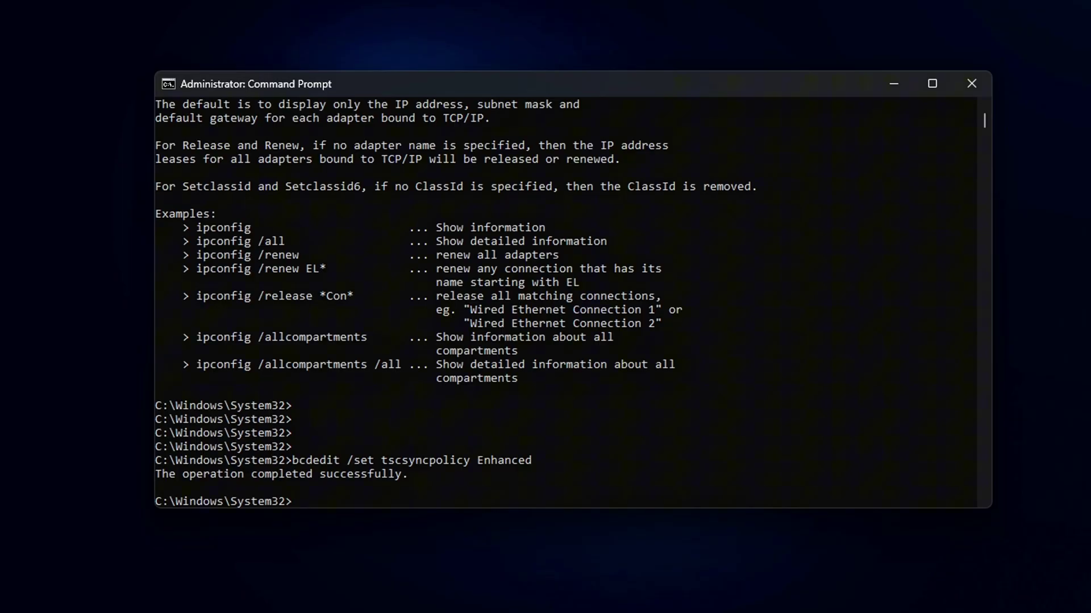
pyautogui.press('Return')
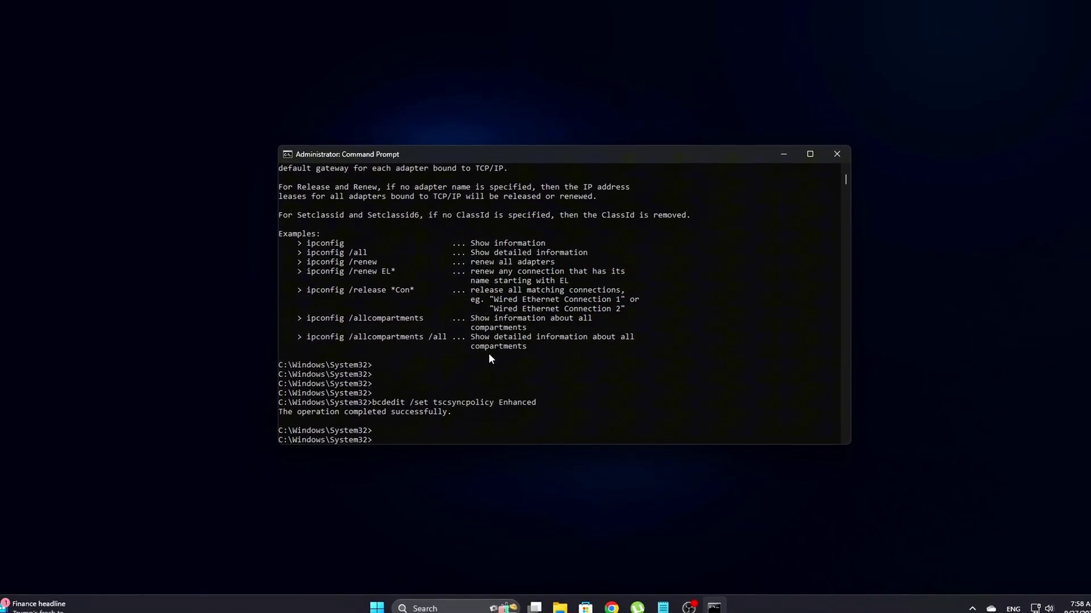
# - Run bcdedit /deletevalue tscsyncpolicy and highlight the tscsyncpolicy and Enhanced lines
pyautogui.press('Return')
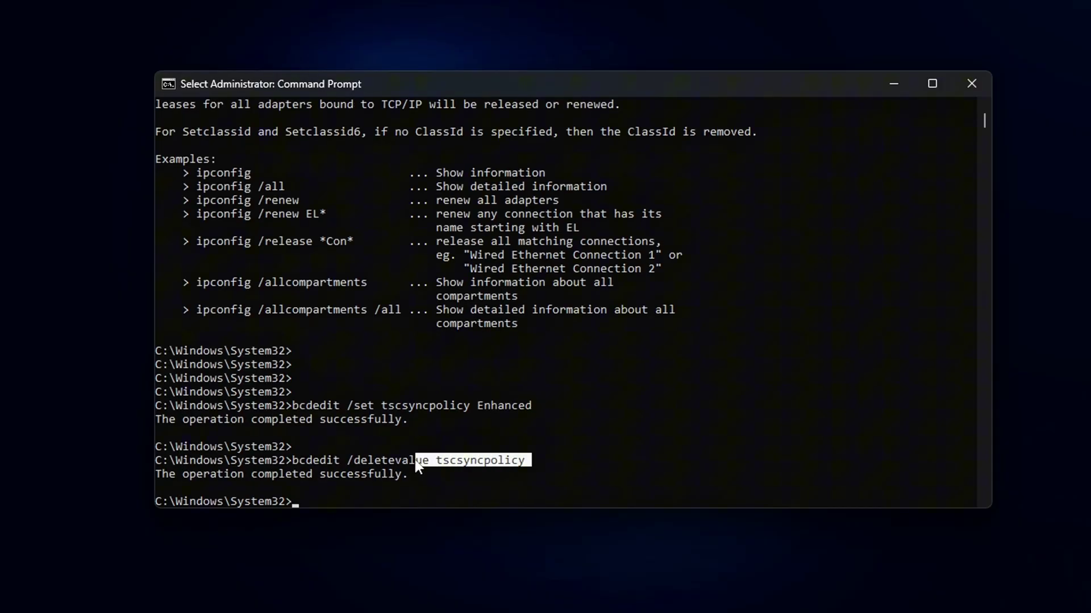
pyautogui.moveTo(417, 462); pyautogui.dragTo(432, 462)
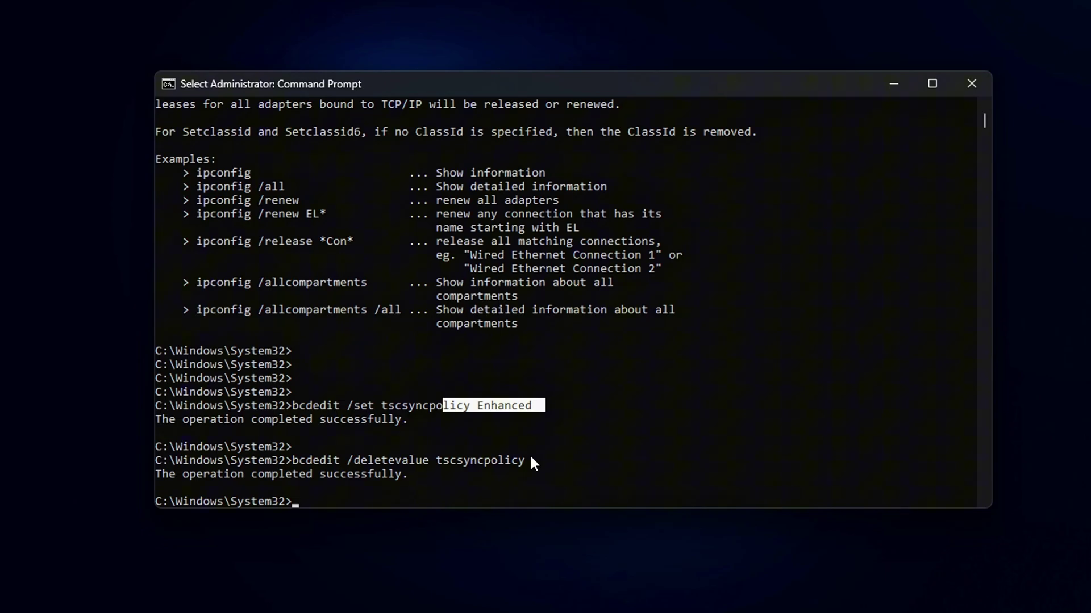
pyautogui.moveTo(533, 463); pyautogui.dragTo(459, 438)
pyautogui.press('Return')
pyautogui.press('Return')
pyautogui.press('Return')
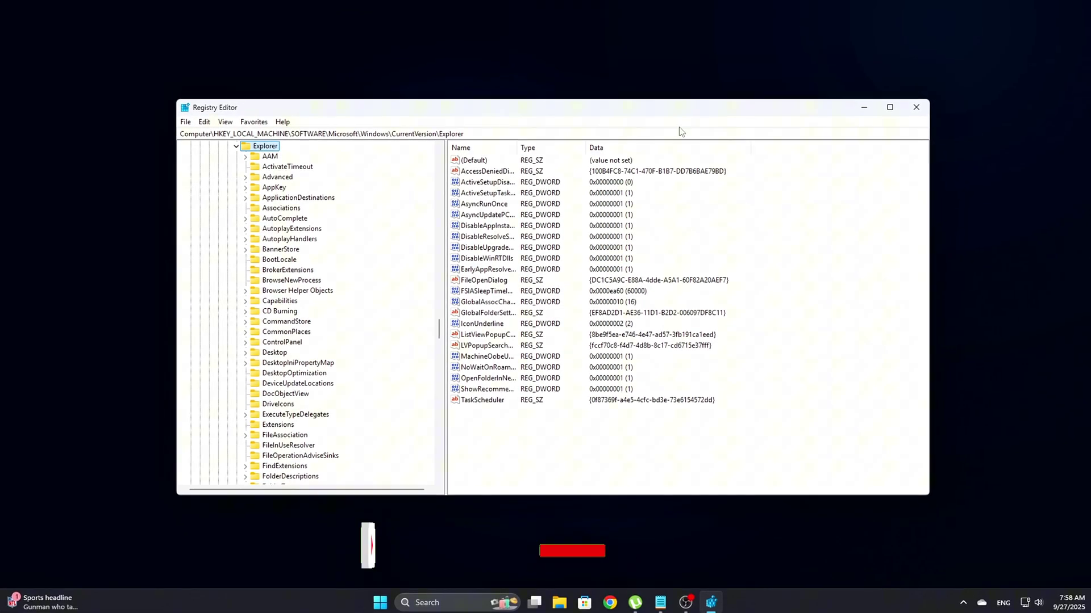
# - Go to the Session Manager\kernel key and delete the existing GlobalTimerResolutionRequests value
pyautogui.hotkey('ctrl', 'a')
pyautogui.hotkey('ctrl', 'v')
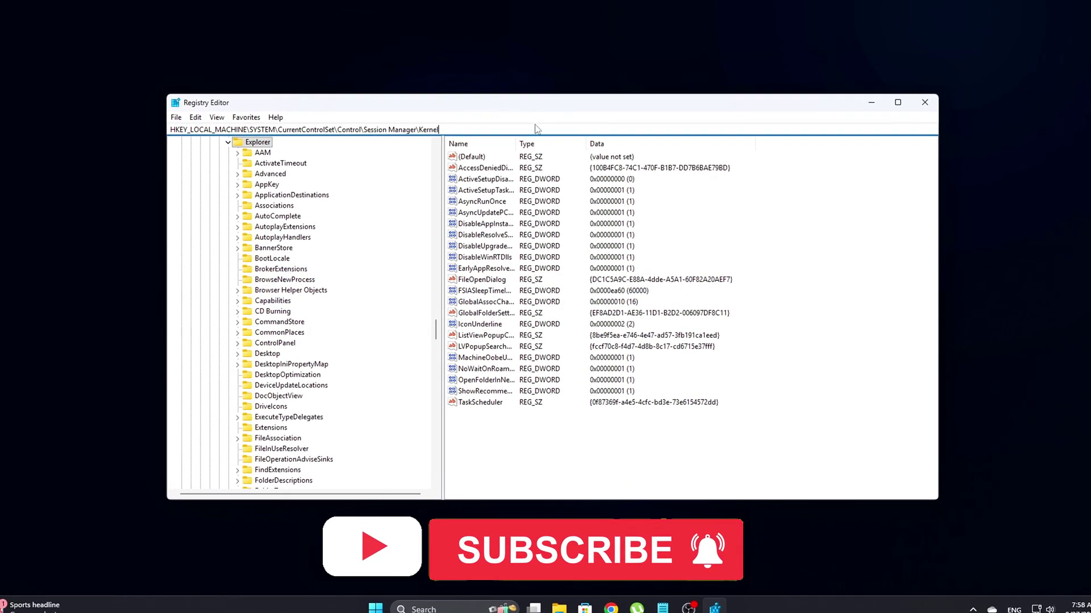
pyautogui.press('Return')
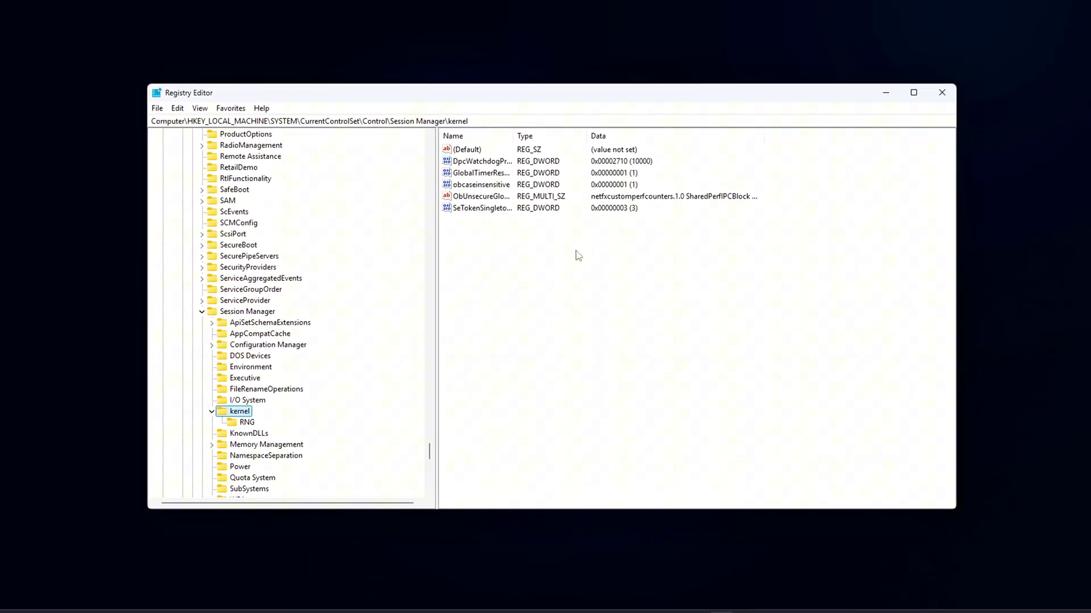
pyautogui.click(482, 174)
pyautogui.press('Delete')
pyautogui.press('Return')
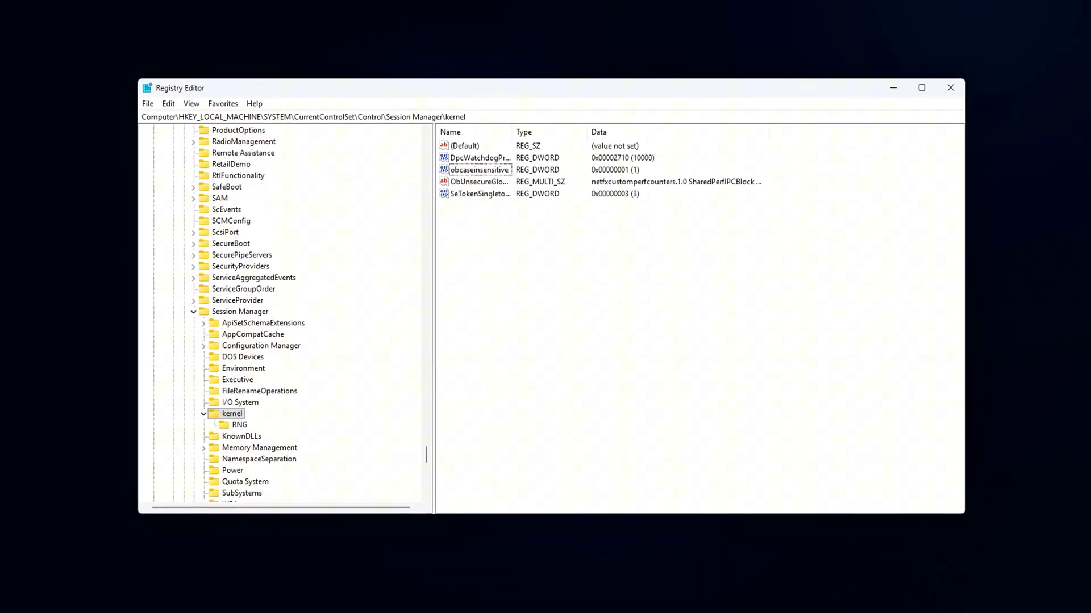
# - Create a DWORD (32-bit) value named GlobalTimerResolutionRequests with value data 1
pyautogui.rightClick(621, 281)
pyautogui.moveTo(636, 287)
pyautogui.click(765, 335)
pyautogui.hotkey('ctrl', 'v')
pyautogui.press('Return')
pyautogui.press('Return')
pyautogui.moveTo(212, 136); pyautogui.dragTo(520, 284)
pyautogui.write('1')
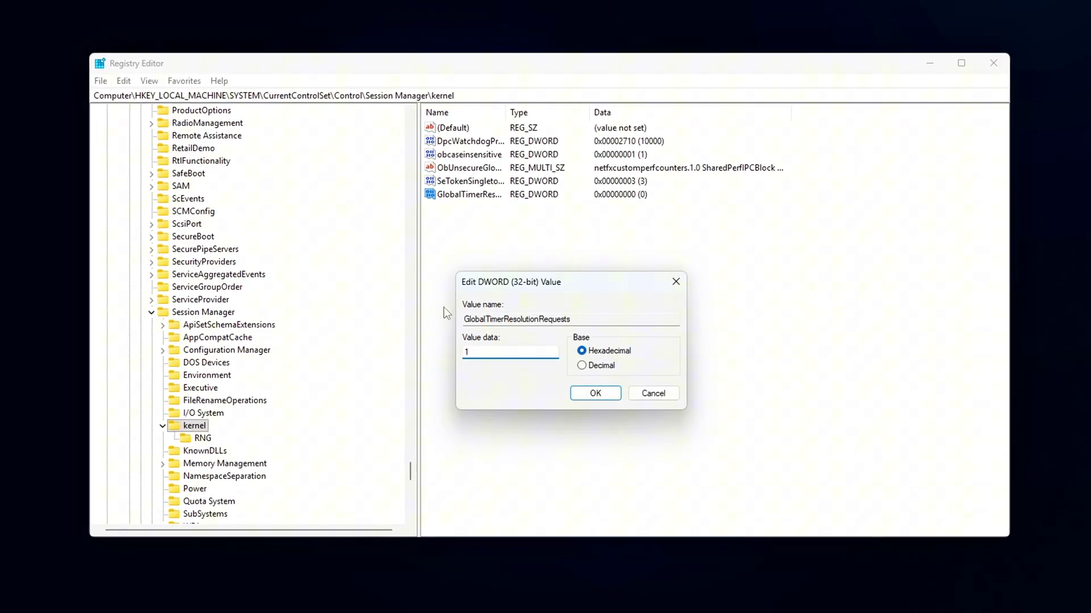
pyautogui.write('0')
pyautogui.doubleClick(485, 352)
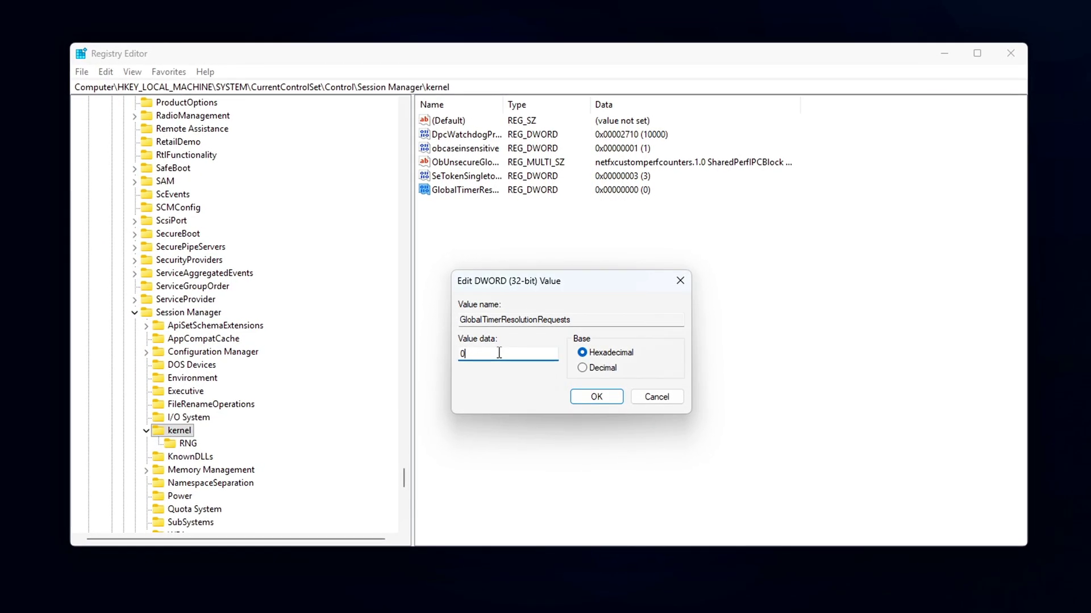
pyautogui.write('1')
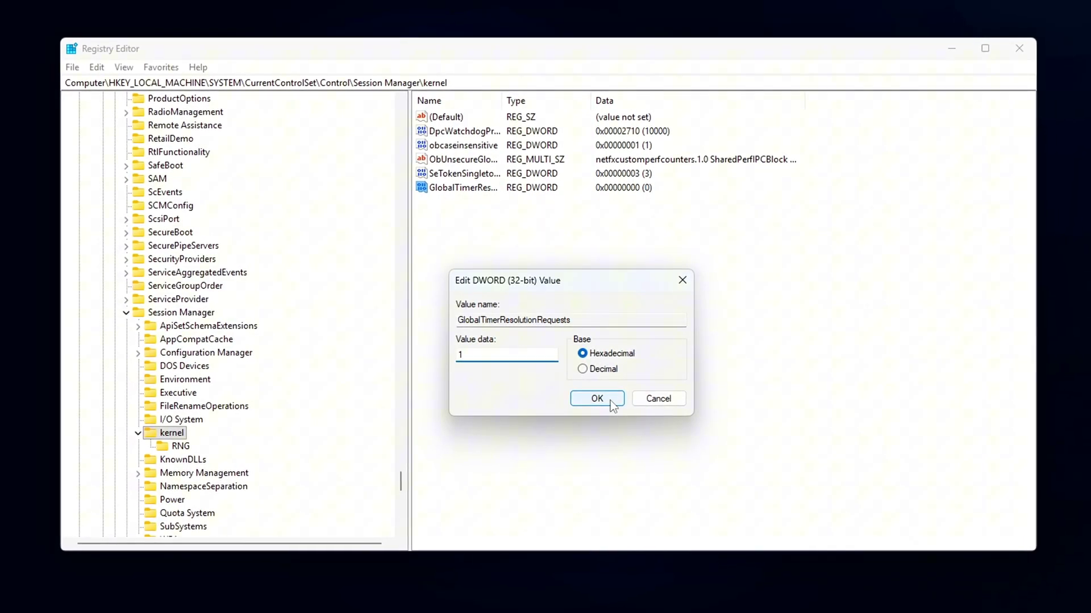
pyautogui.click(597, 398)
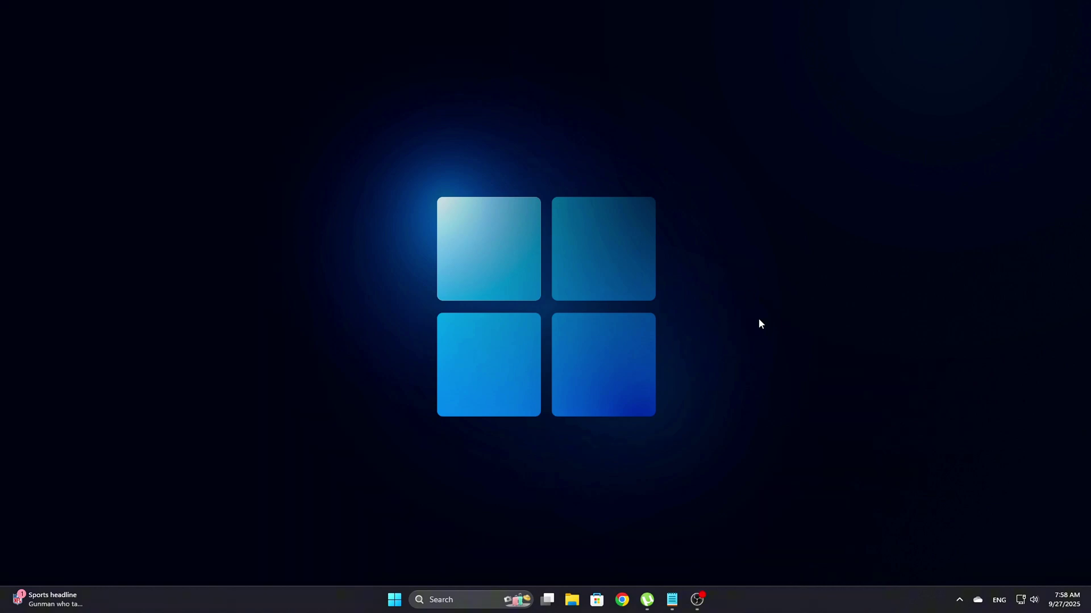
# - Launch Registry Editor by running regedit from the Run box
pyautogui.press('super+r')
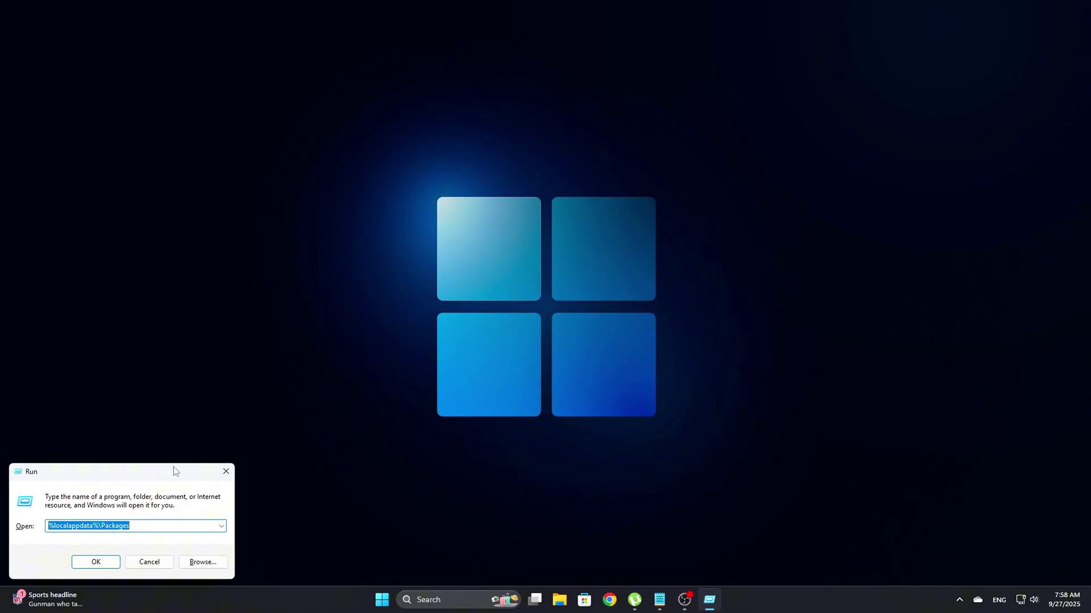
pyautogui.moveTo(174, 471); pyautogui.dragTo(591, 226)
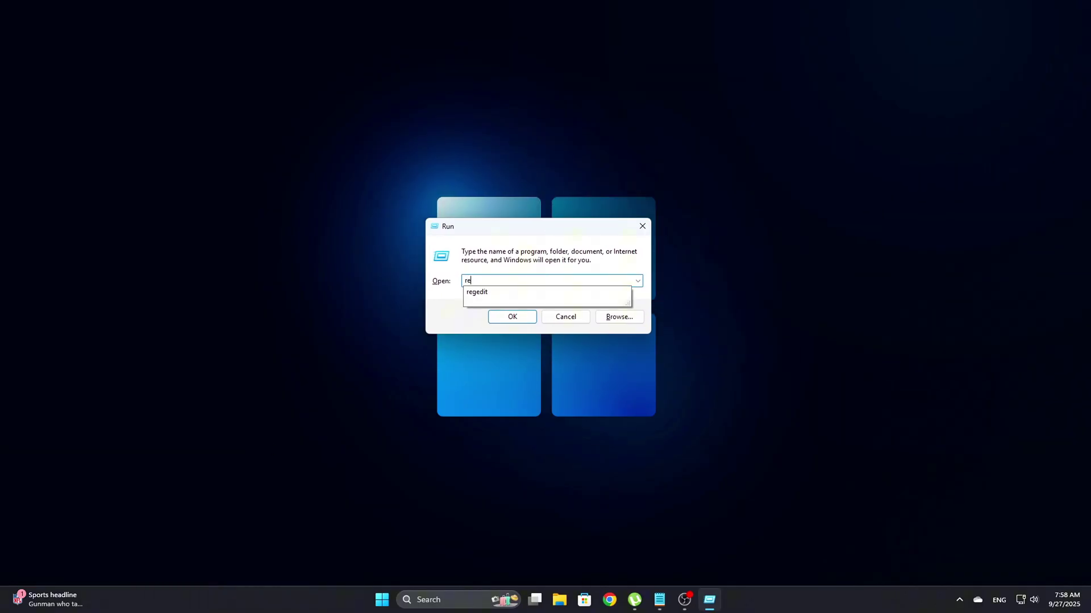
pyautogui.write('regedit')
pyautogui.press('Return')
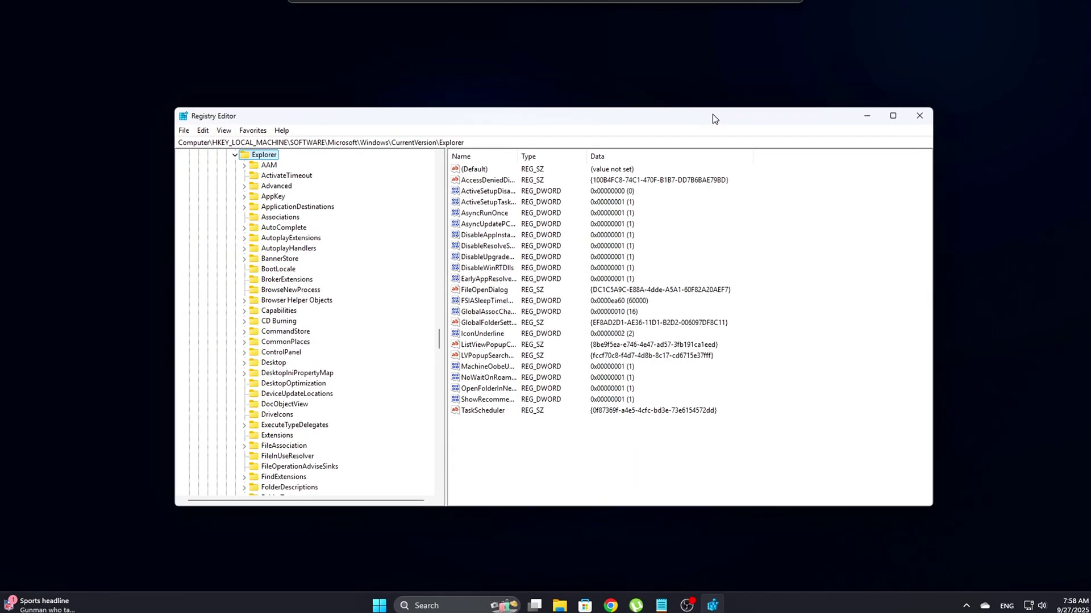
# - Open Session Manager\kernel and delete the old GlobalTimerResolutionRequests value
pyautogui.hotkey('ctrl', 'v')
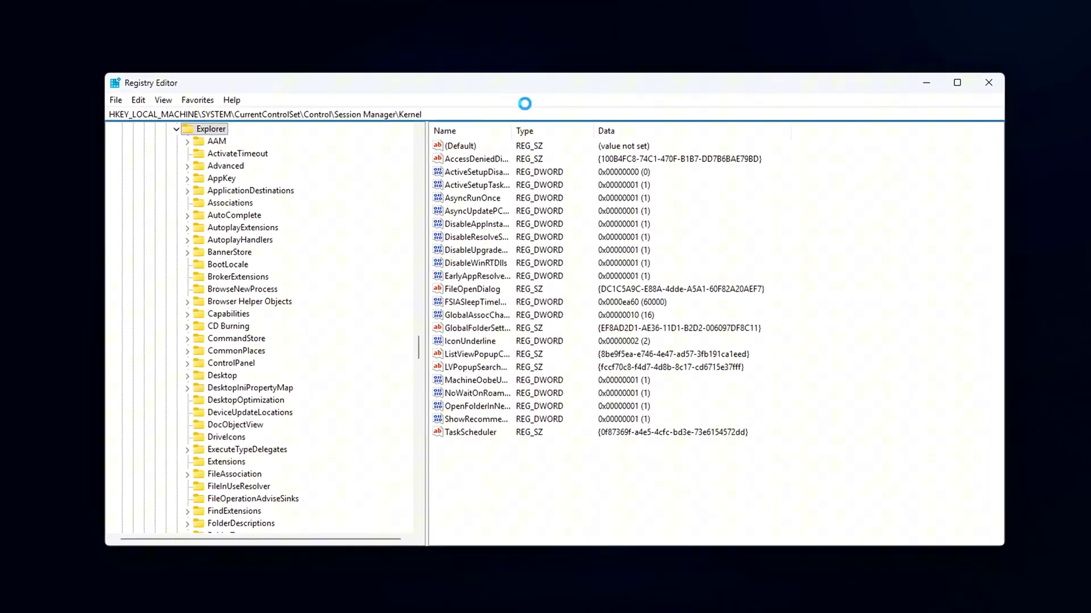
pyautogui.press('Return')
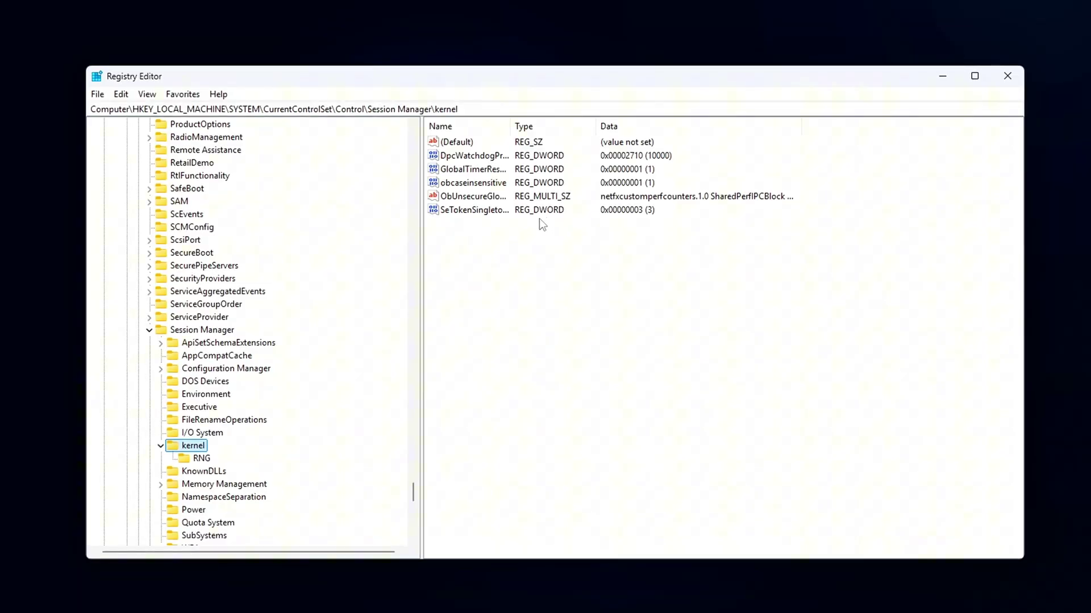
pyautogui.press('Delete')
pyautogui.press('Return')
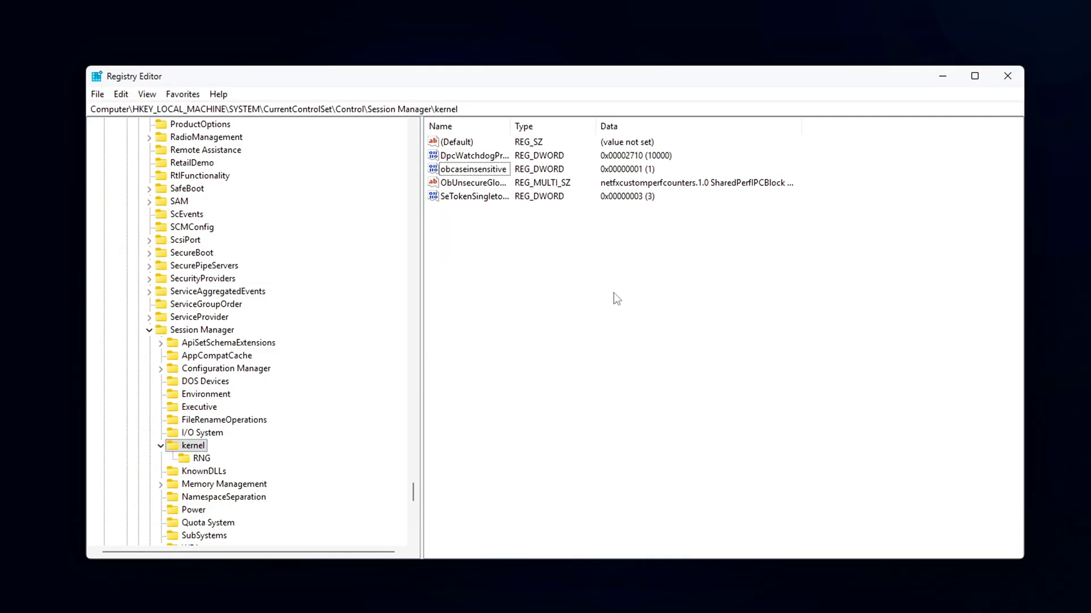
pyautogui.moveTo(653, 307)
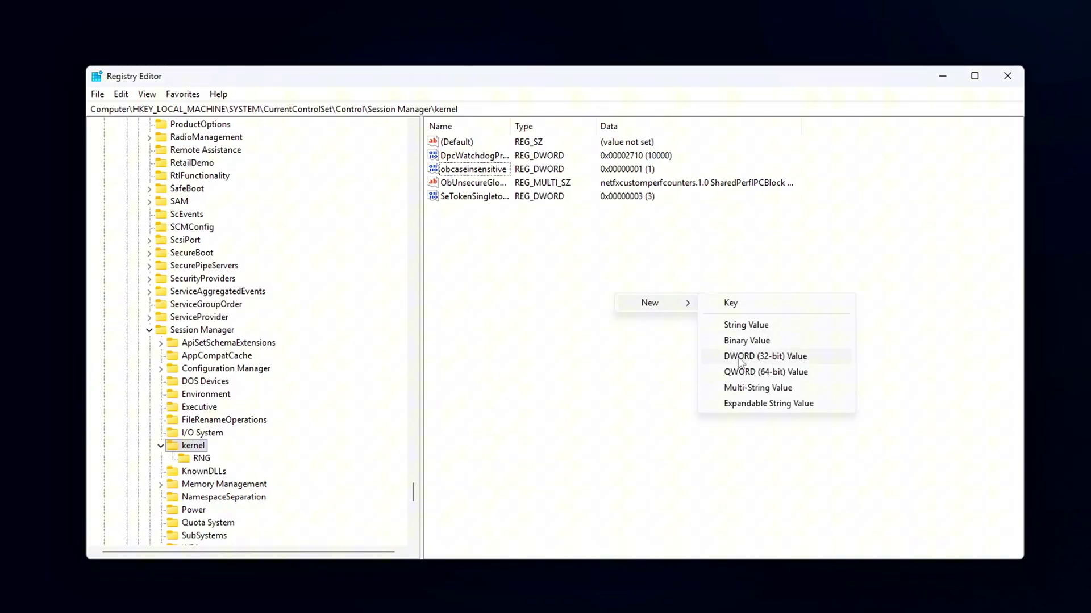
# - Add a DWORD (32-bit) GlobalTimerResolutionRequests under the kernel key with value data 1
pyautogui.click(795, 358)
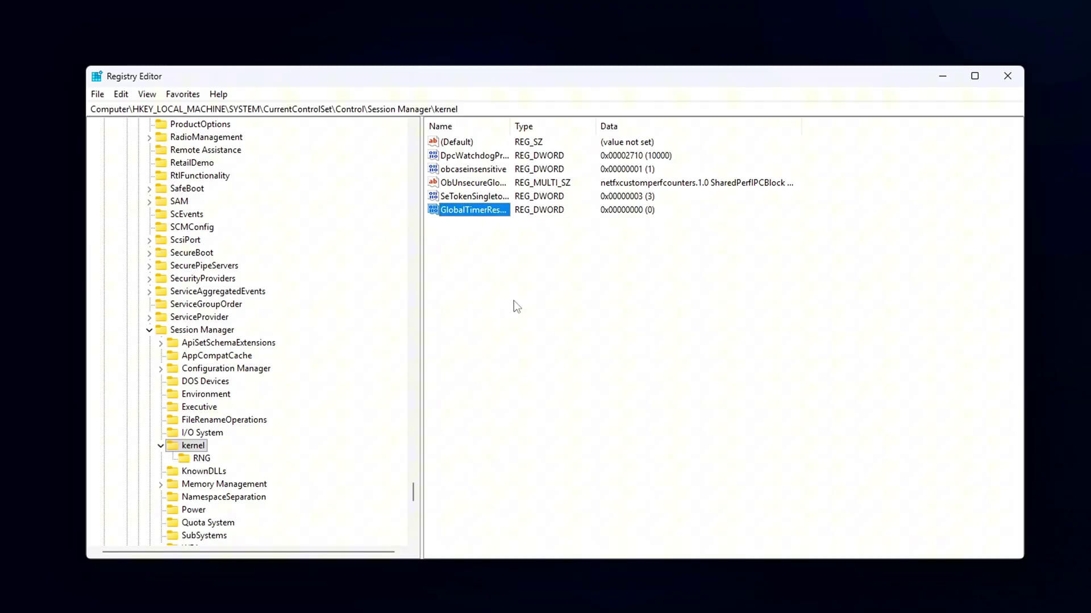
pyautogui.press('Return')
pyautogui.moveTo(180, 143); pyautogui.dragTo(528, 303)
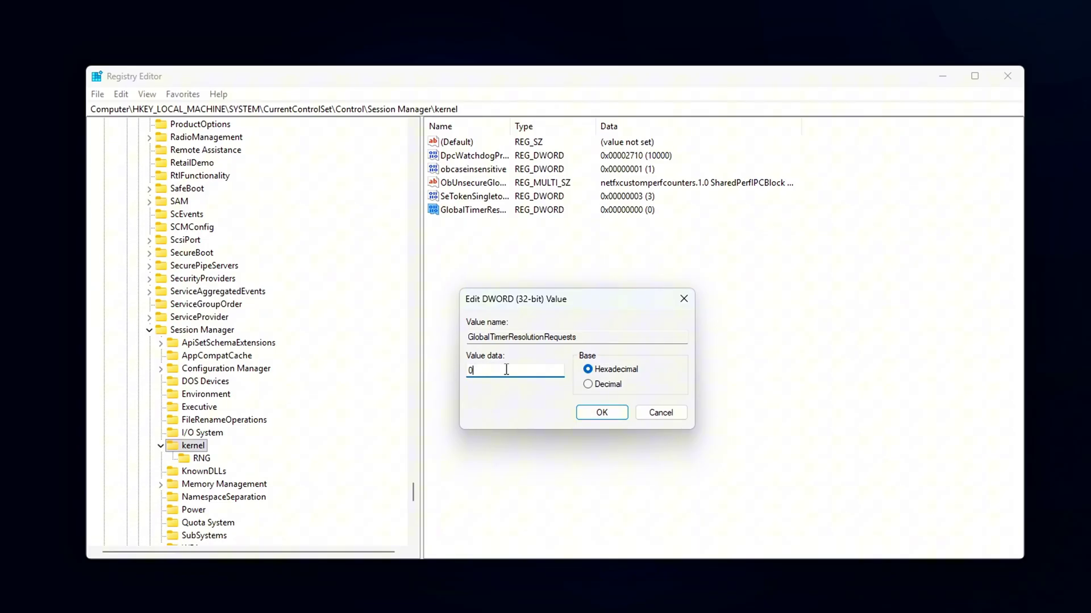
pyautogui.click(619, 418)
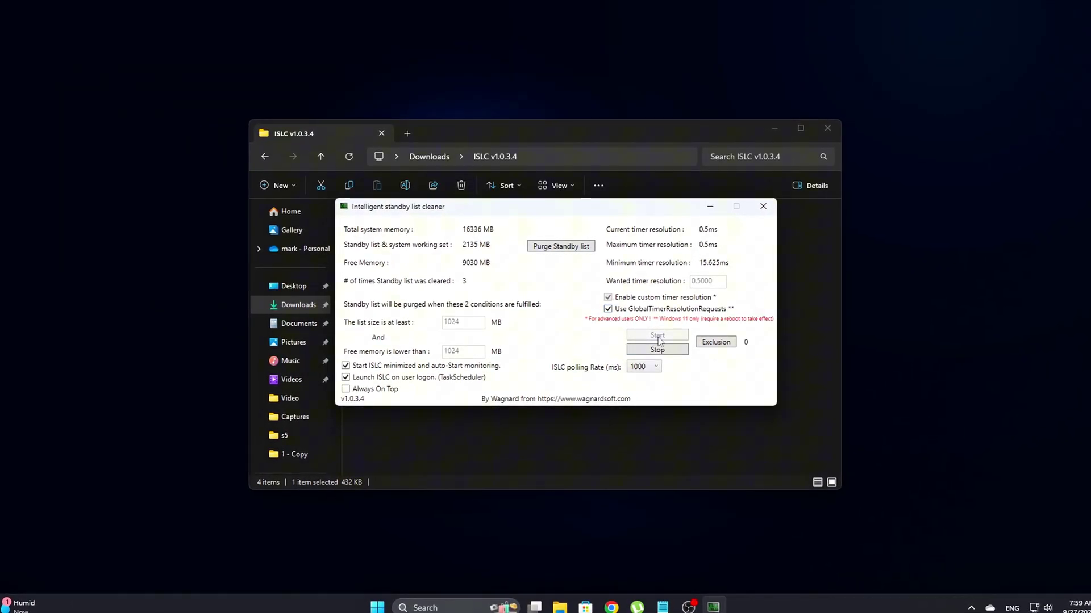
# - Stop ISLC and turn off Start minimized with auto-monitoring and Launch on user logon
pyautogui.click(619, 307)
pyautogui.click(627, 299)
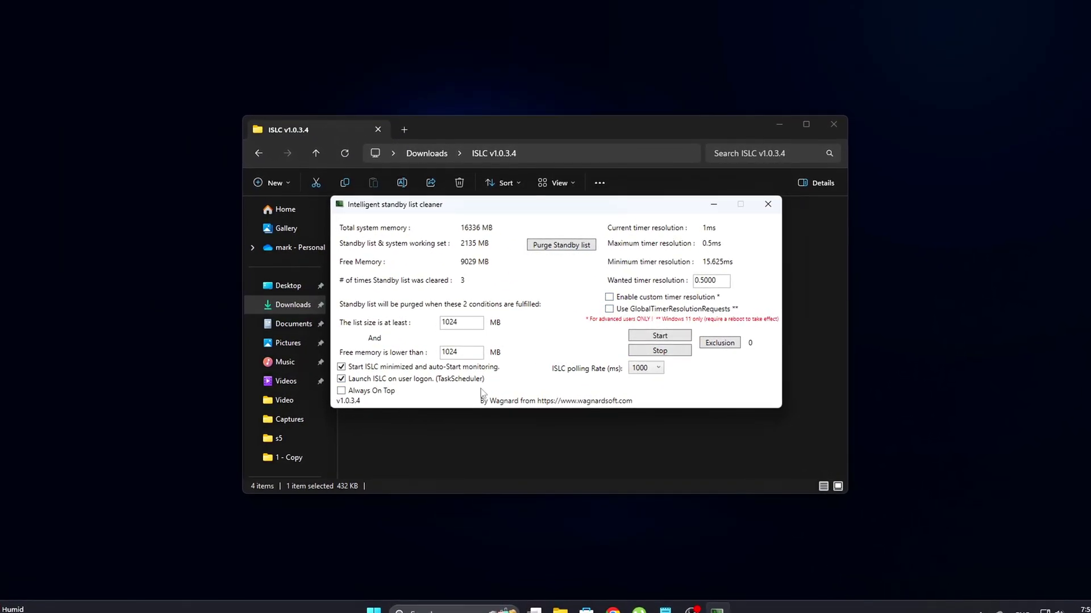
pyautogui.click(417, 368)
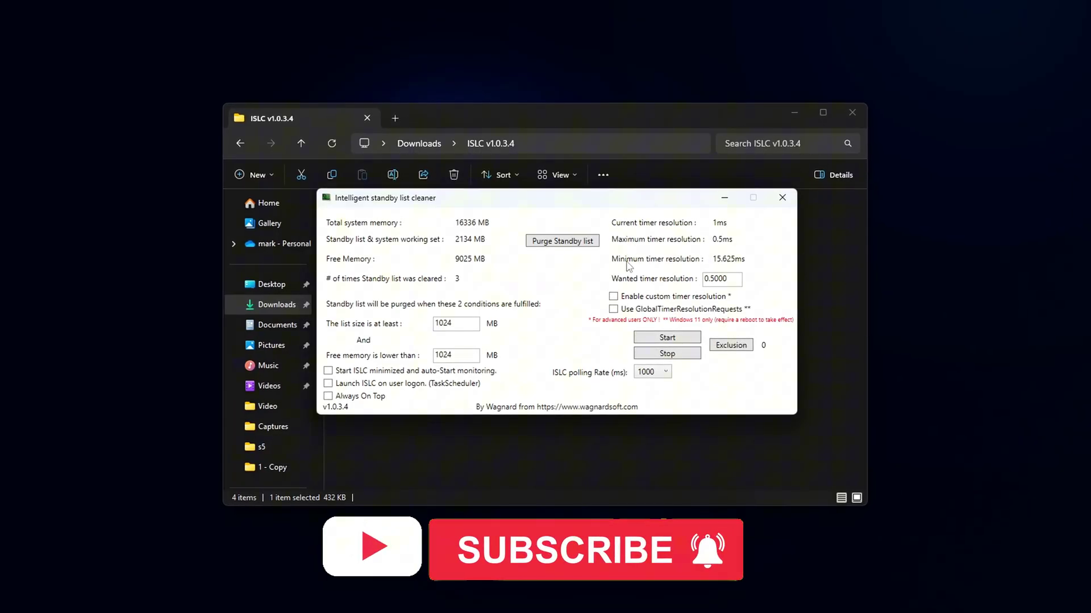
# - Enable a custom 0.5 ms timer resolution using GlobalTimerResolutionRequests and start it
pyautogui.click(636, 297)
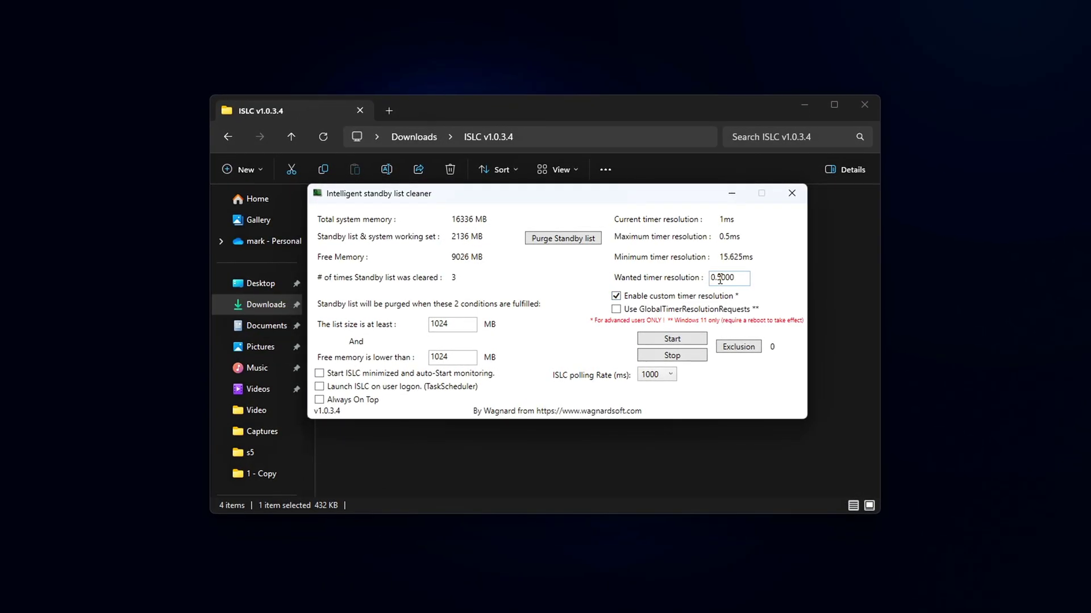
pyautogui.moveTo(720, 278); pyautogui.dragTo(702, 287)
pyautogui.write('0.5')
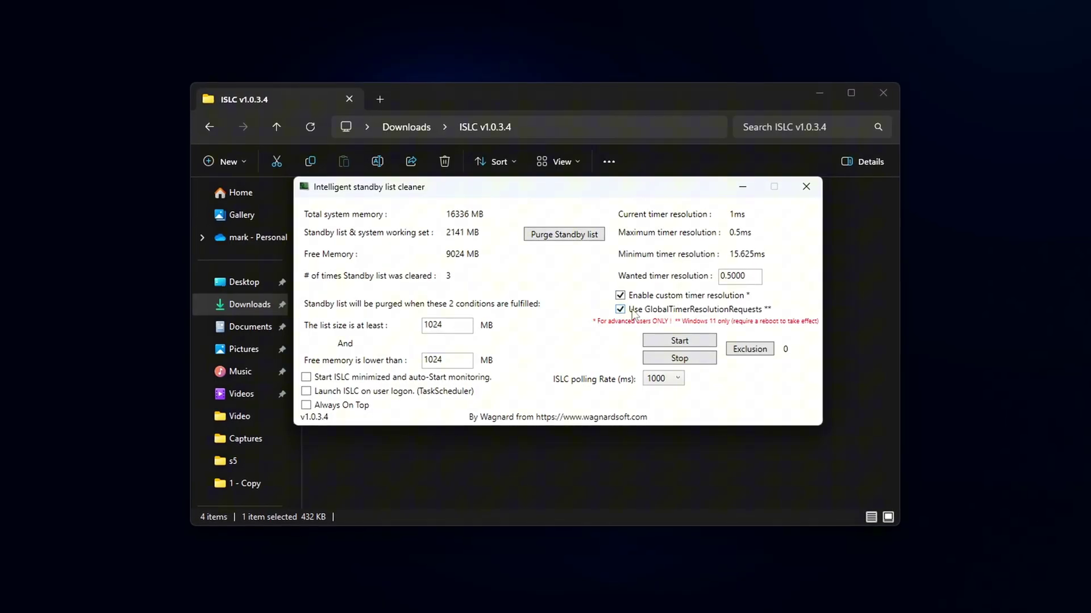
pyautogui.click(707, 310)
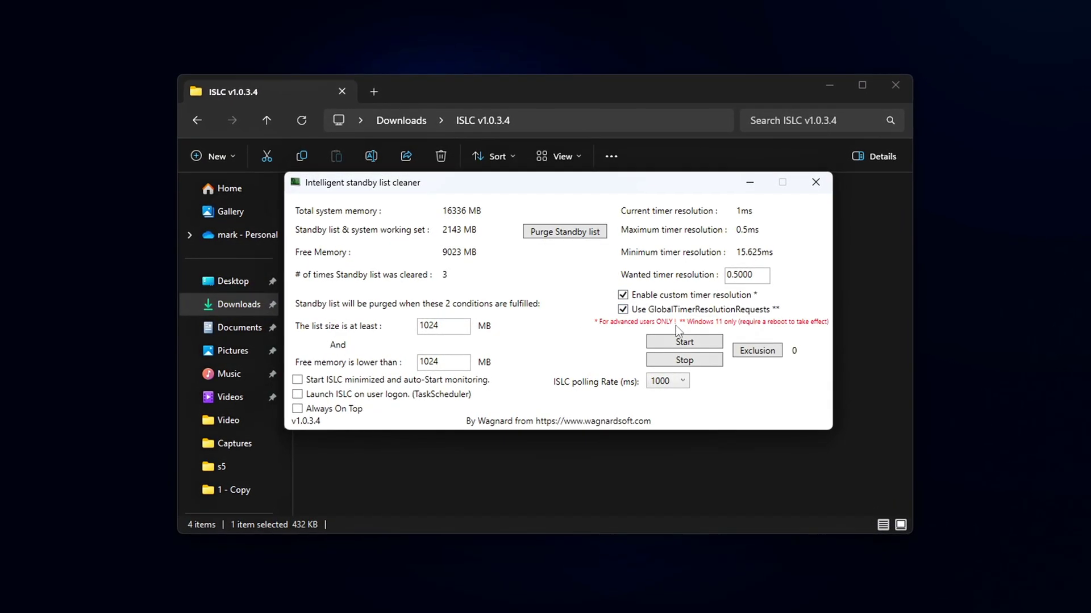
pyautogui.click(708, 340)
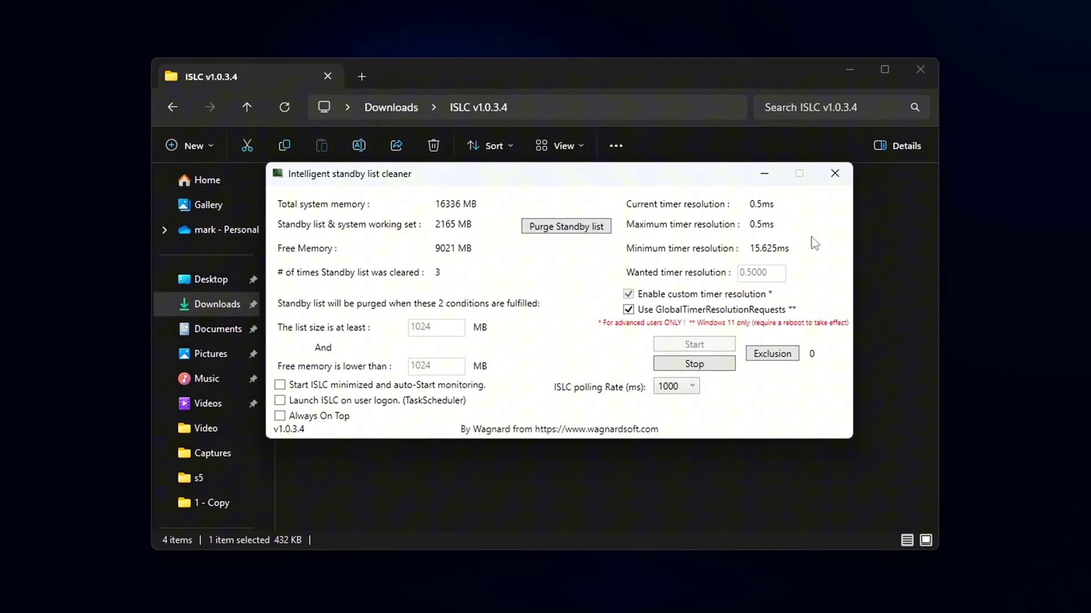
pyautogui.moveTo(663, 182); pyautogui.dragTo(677, 192)
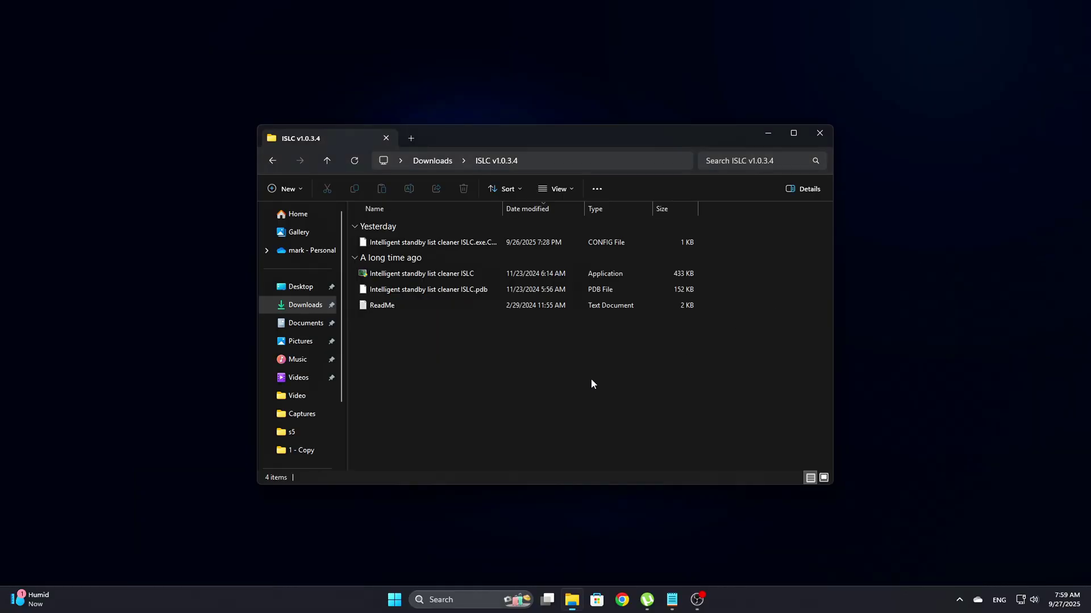
pyautogui.hotkey('ctrl', 'shift', '4')
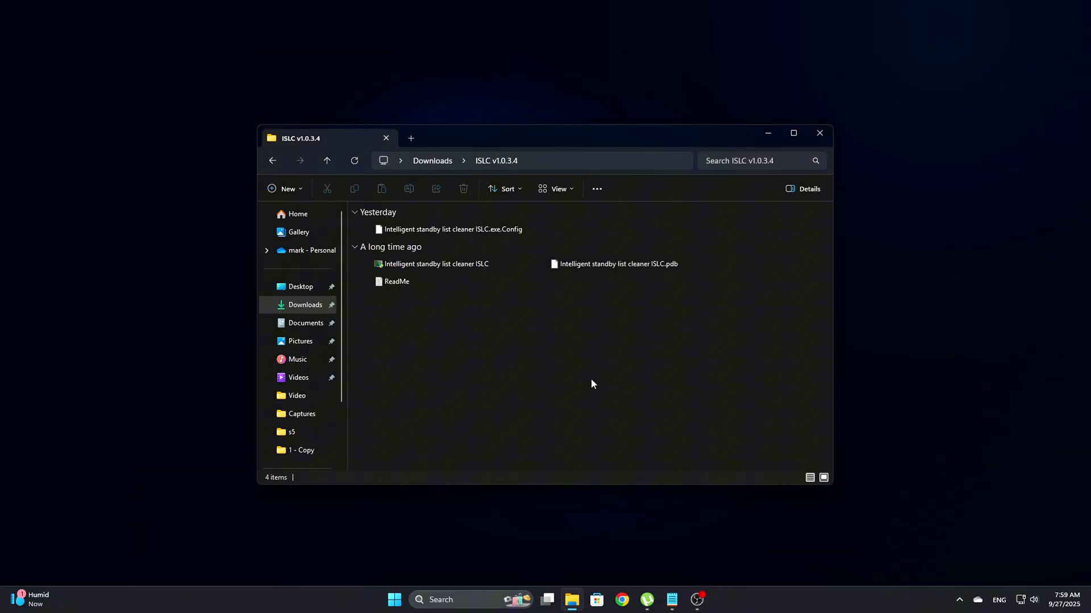
pyautogui.click(423, 260)
pyautogui.click(959, 600)
pyautogui.click(943, 548)
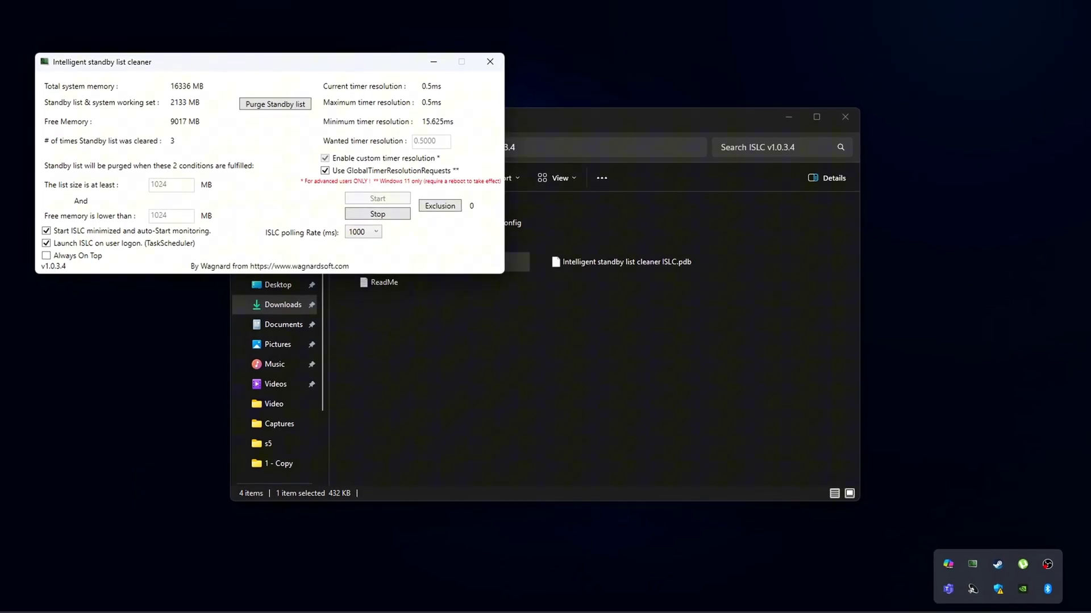
pyautogui.moveTo(300, 58); pyautogui.dragTo(612, 223)
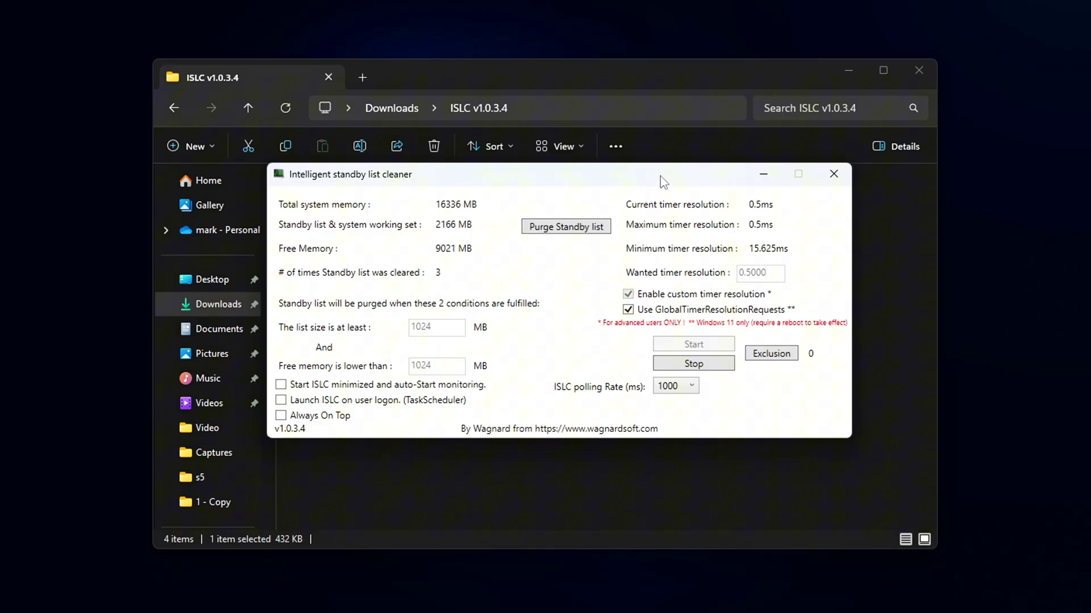
pyautogui.moveTo(663, 181); pyautogui.dragTo(682, 190)
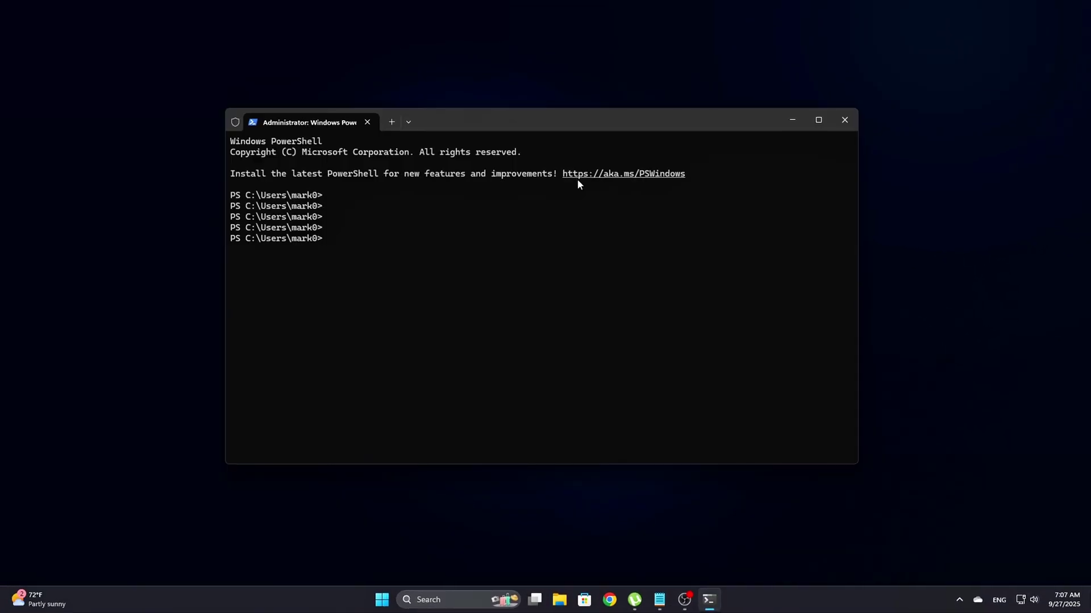
# - Run bcdedit /set disabledynamictick yes and highlight the 'operation completed successfully' line
pyautogui.write('bcdedit /set disabledynamictick yes')
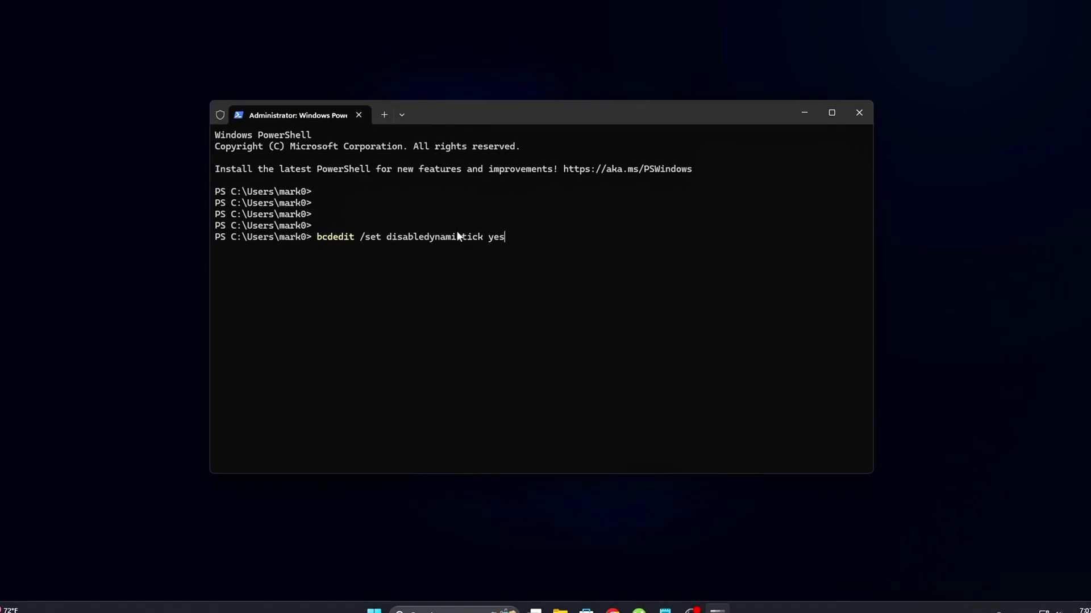
pyautogui.press('Return')
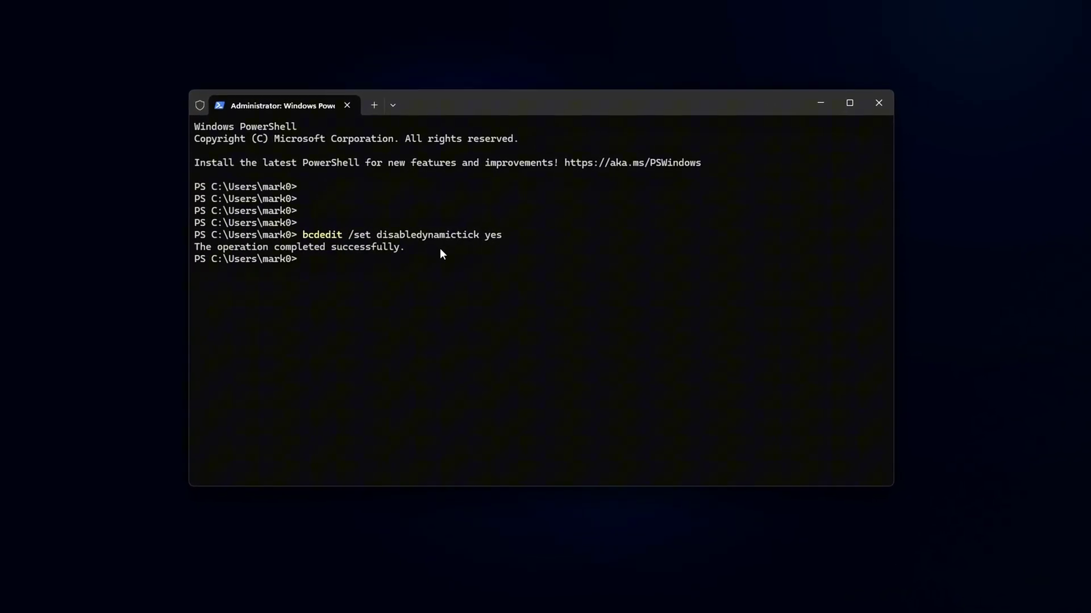
pyautogui.moveTo(413, 248); pyautogui.dragTo(267, 245)
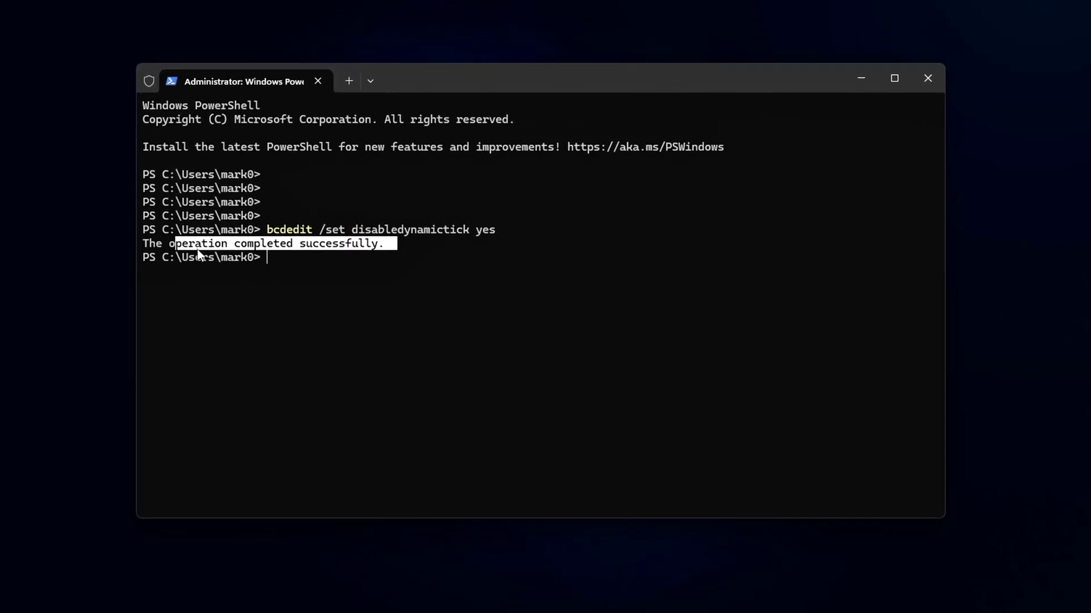
pyautogui.moveTo(198, 253); pyautogui.dragTo(139, 253)
pyautogui.press('Return')
pyautogui.press('Return')
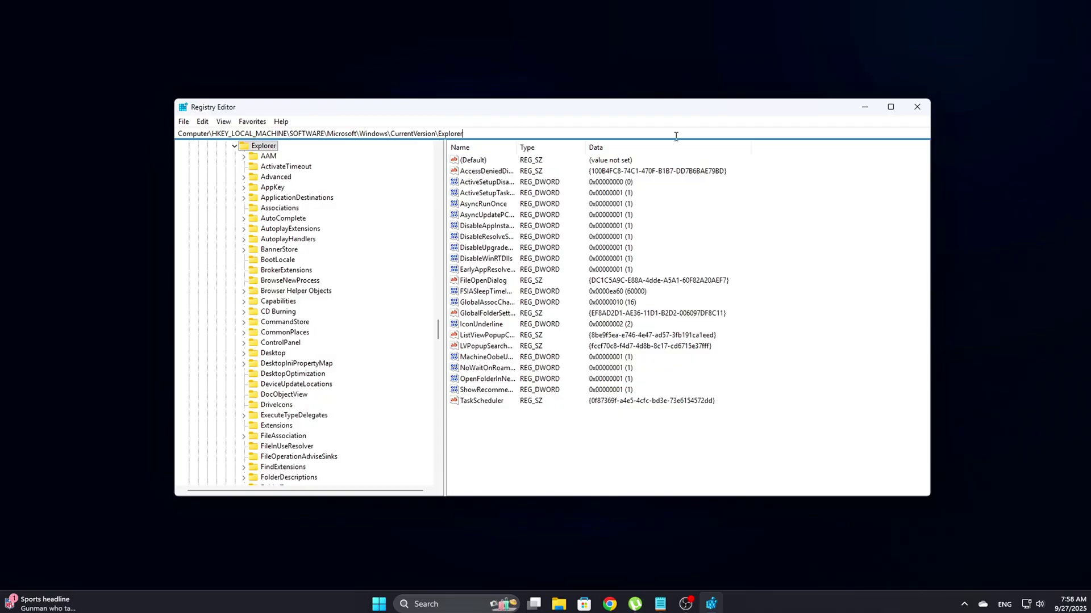
# - Navigate to Session Manager\kernel and delete the existing GlobalTimerResolutionRequests value
pyautogui.hotkey('ctrl', 'a')
pyautogui.write('HKEY_LOCAL_MACHINE\\SYSTEM\\CurrentControlSet\\Control\\Session Manager\\')
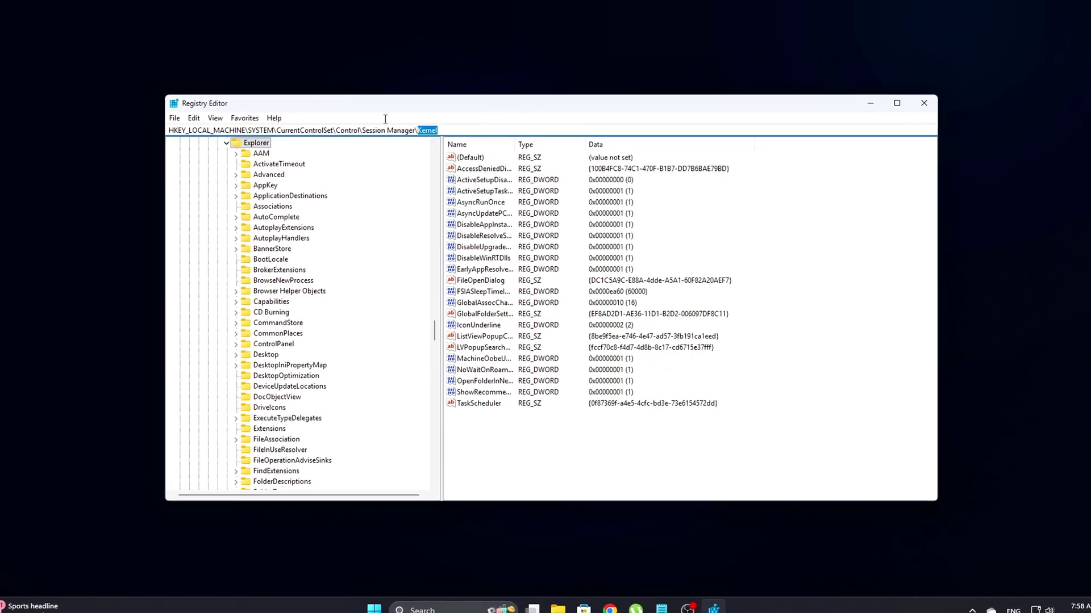
pyautogui.press('Return')
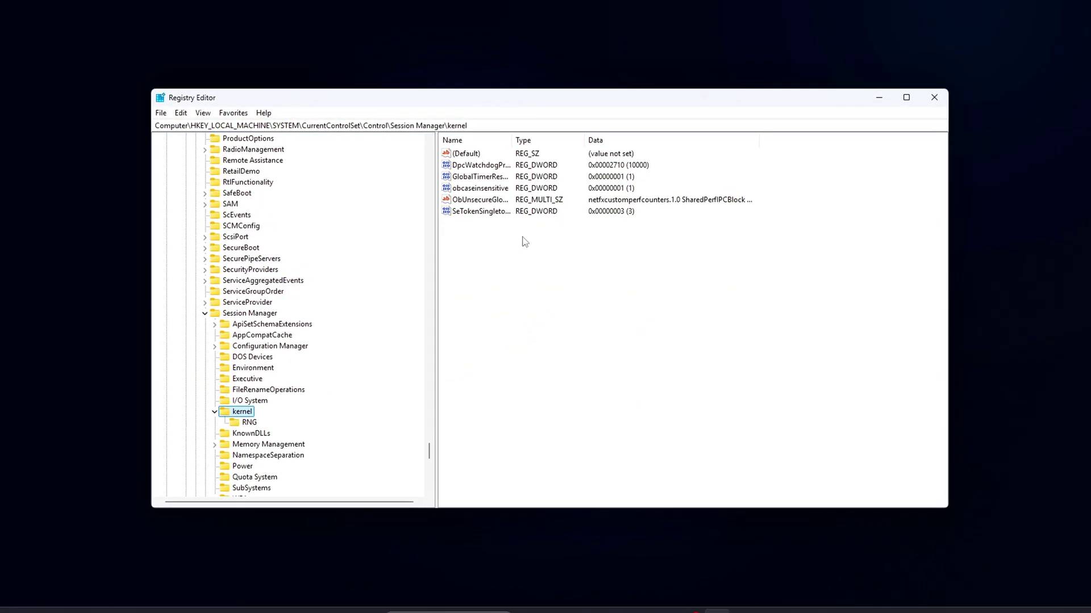
pyautogui.press('Delete')
pyautogui.press('Return')
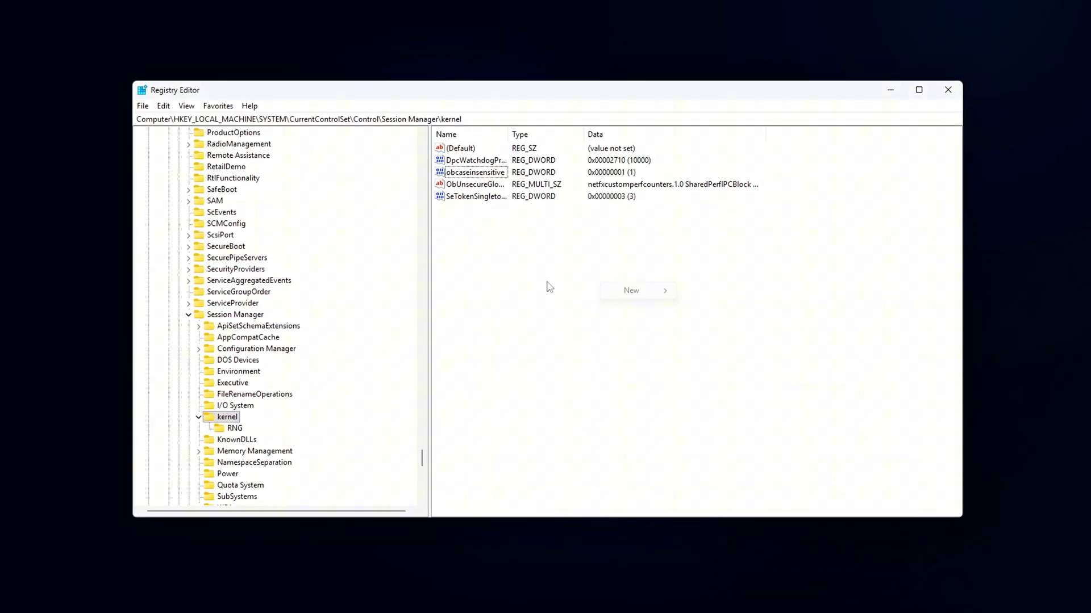
# - Recreate GlobalTimerResolutionRequests with value 1, then uncheck ISLC's Start minimized and Launch on logon
pyautogui.moveTo(647, 293)
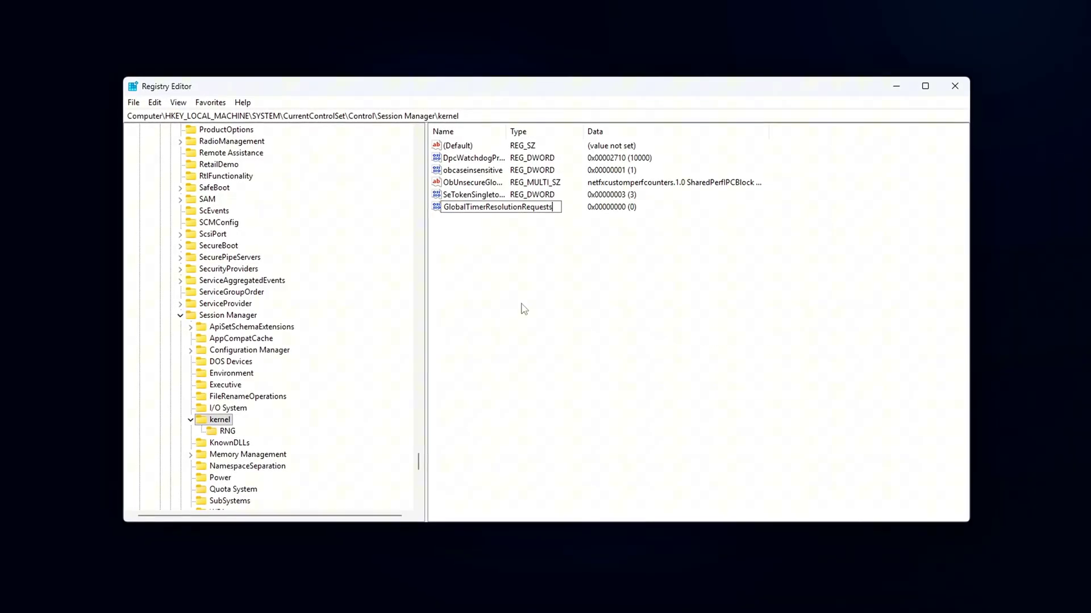
pyautogui.press('Return')
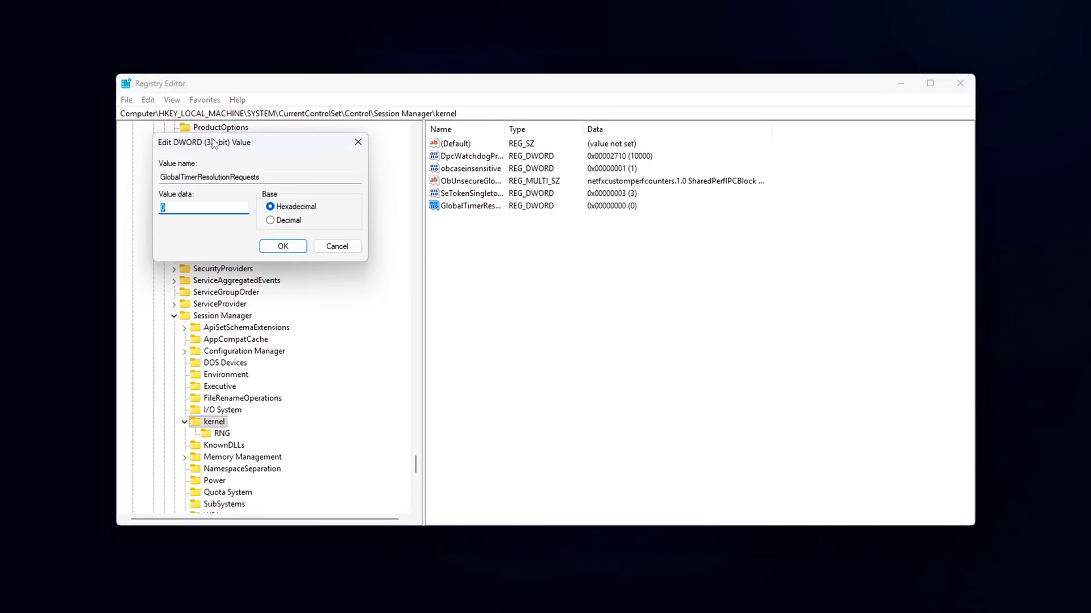
pyautogui.moveTo(214, 143); pyautogui.dragTo(522, 290)
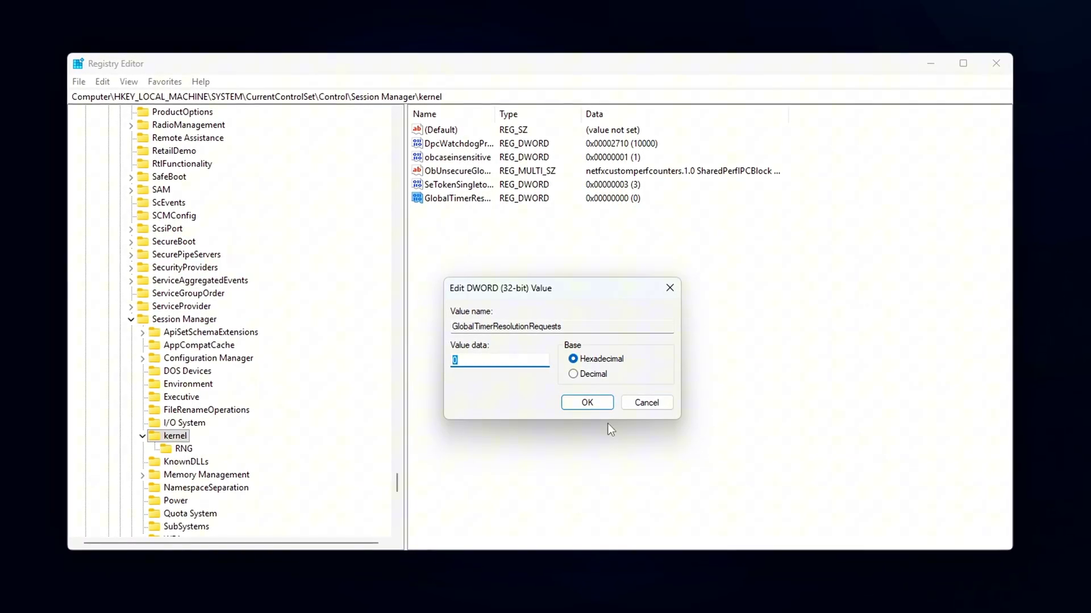
pyautogui.write('1')
pyautogui.click(587, 402)
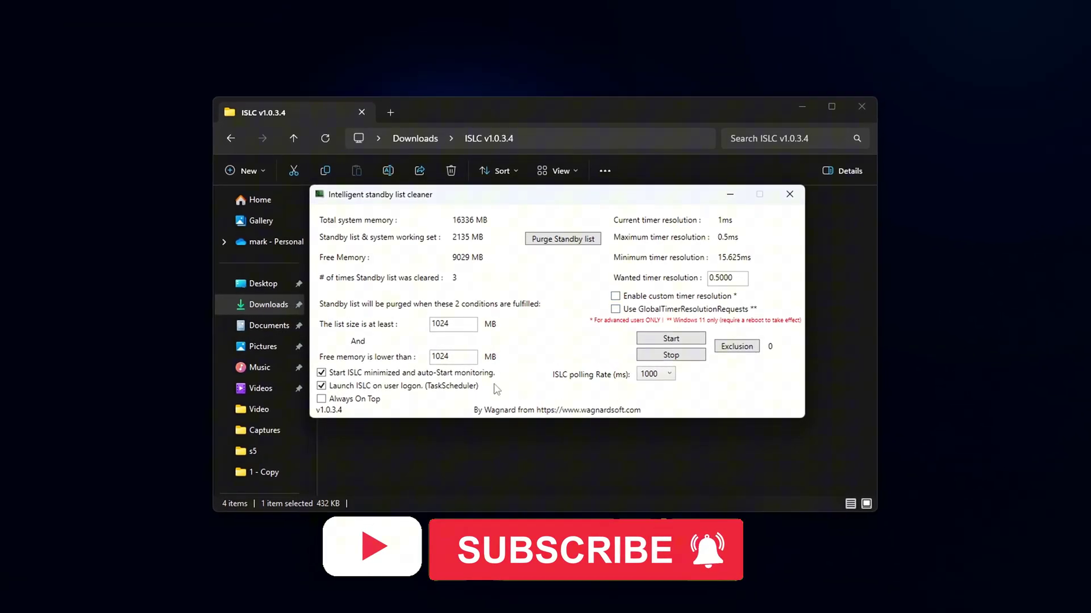
pyautogui.click(328, 370)
pyautogui.click(328, 383)
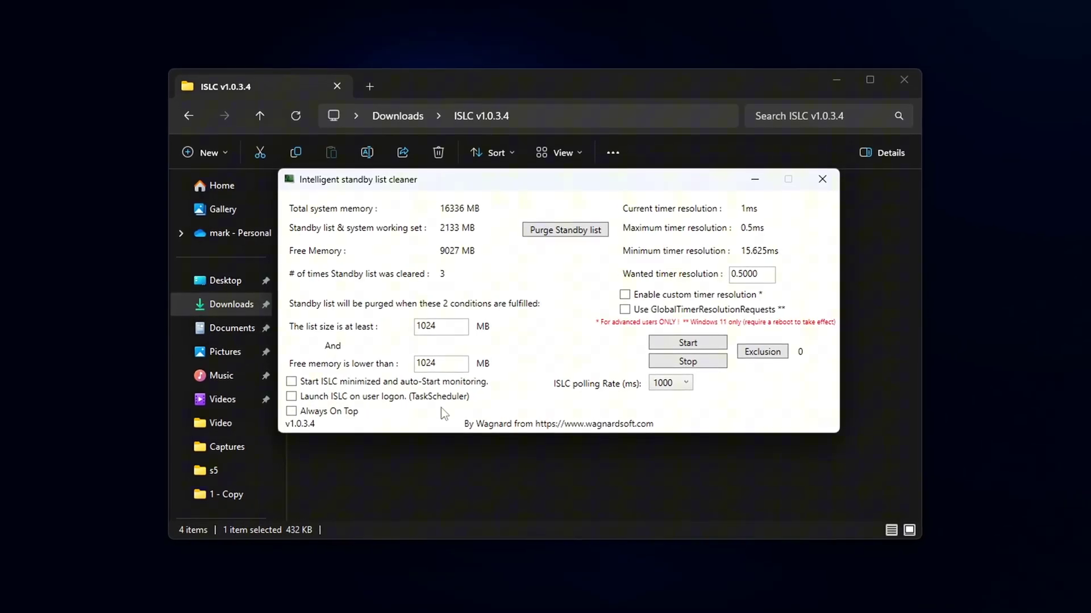